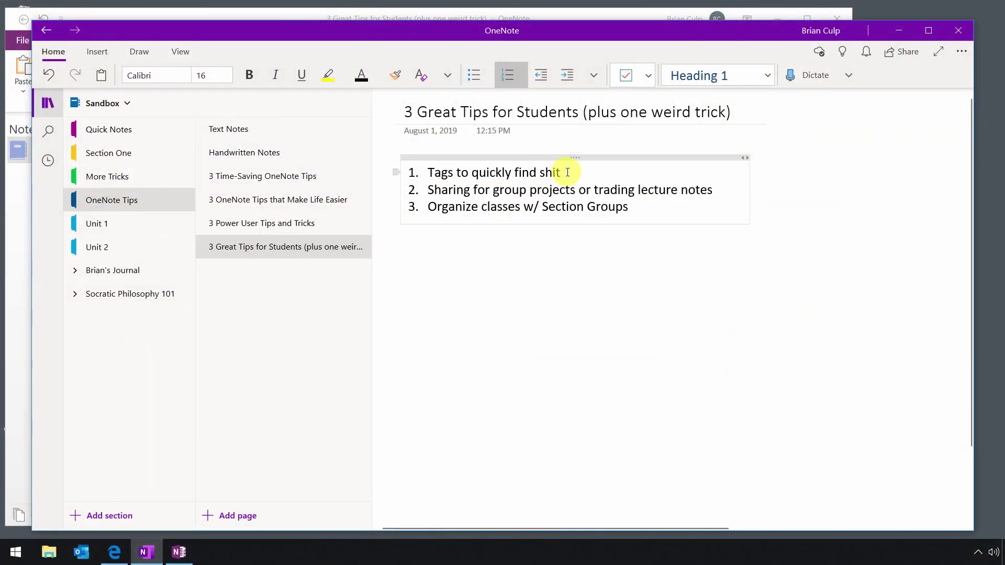
Tag the first student tip with the Important star from the Home Tags list.
left_click(567, 173)
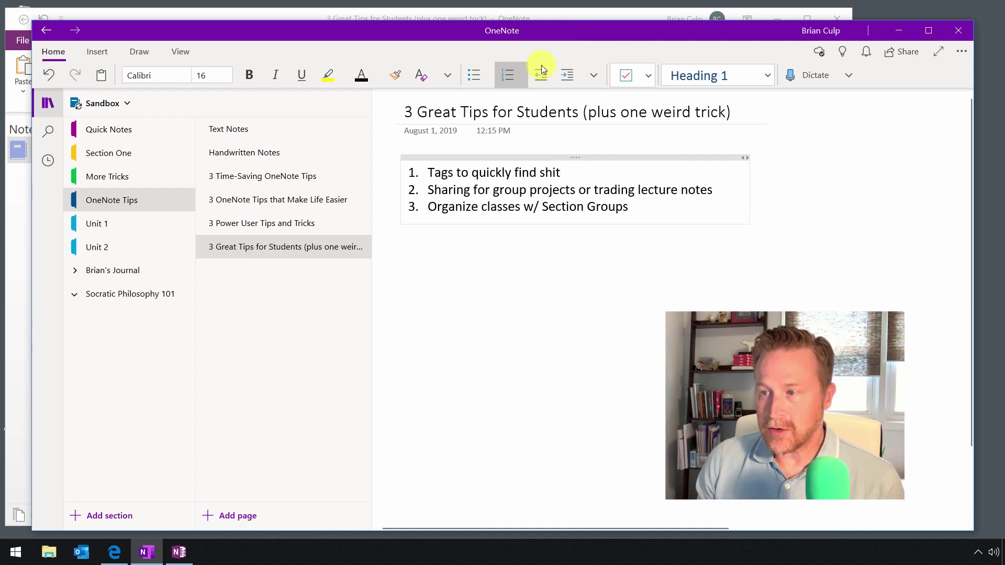
left_click(488, 173)
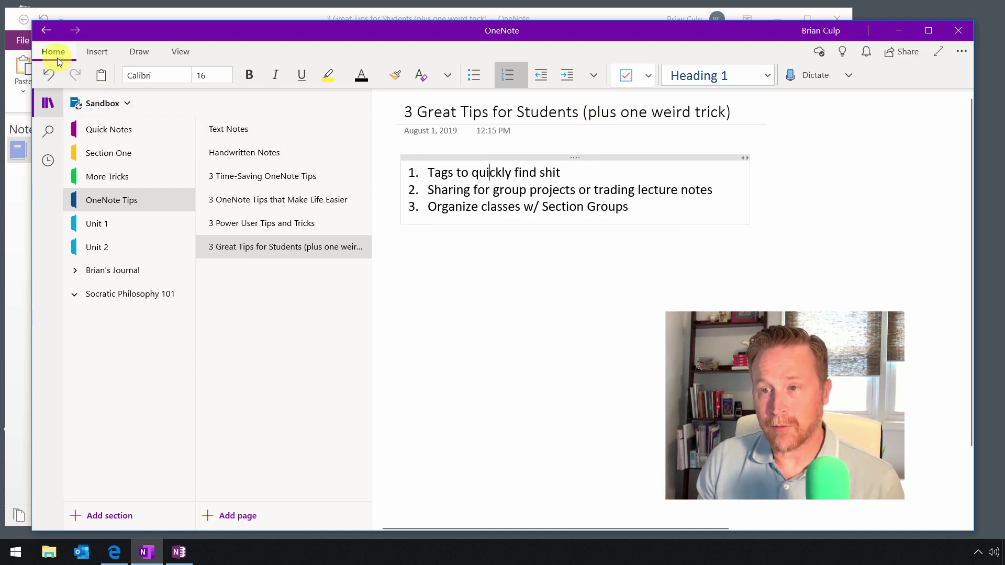
left_click(649, 79)
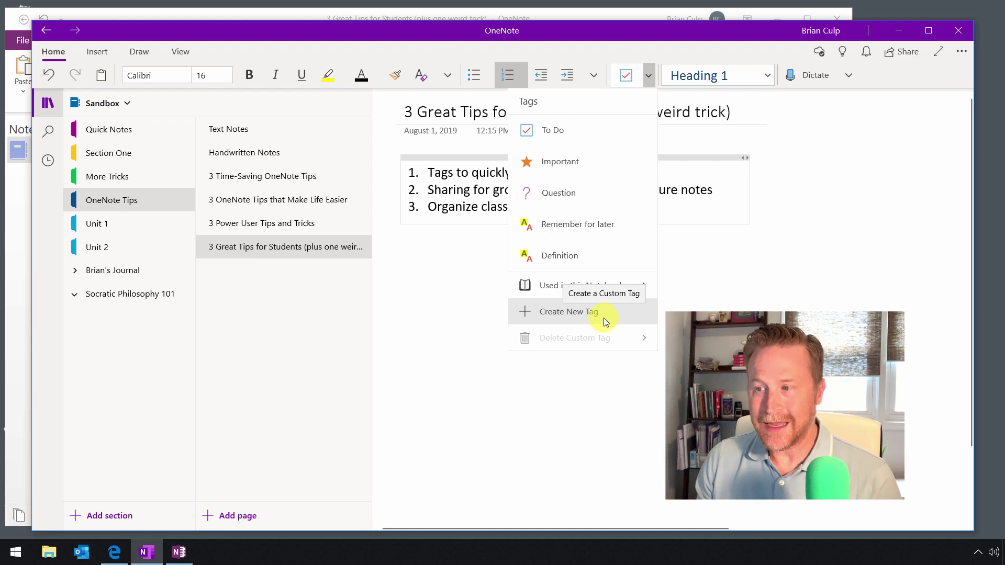
left_click(564, 163)
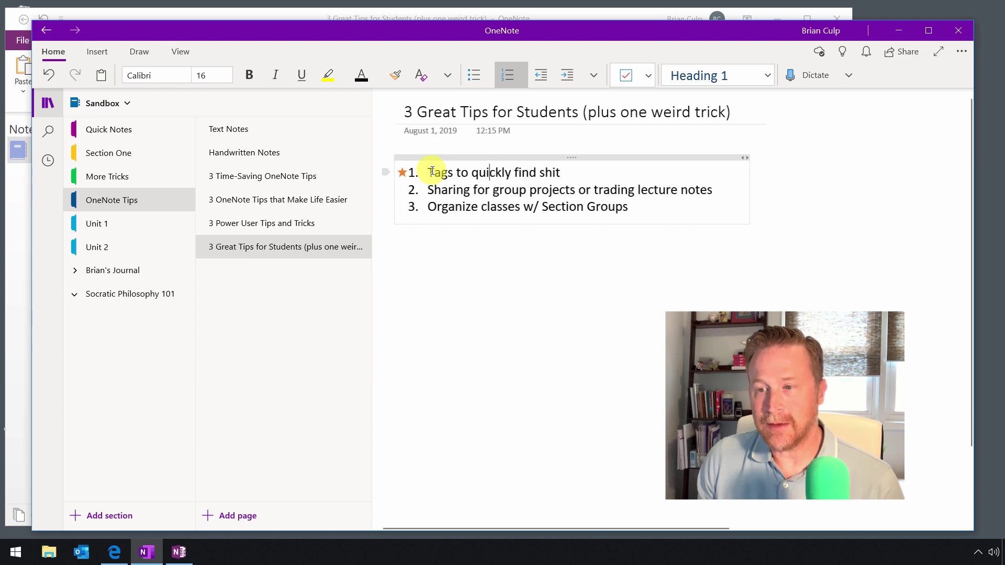
On the Make Life Easier page, tag 'Change the default font' Important, then return to the student tips page.
left_click(294, 204)
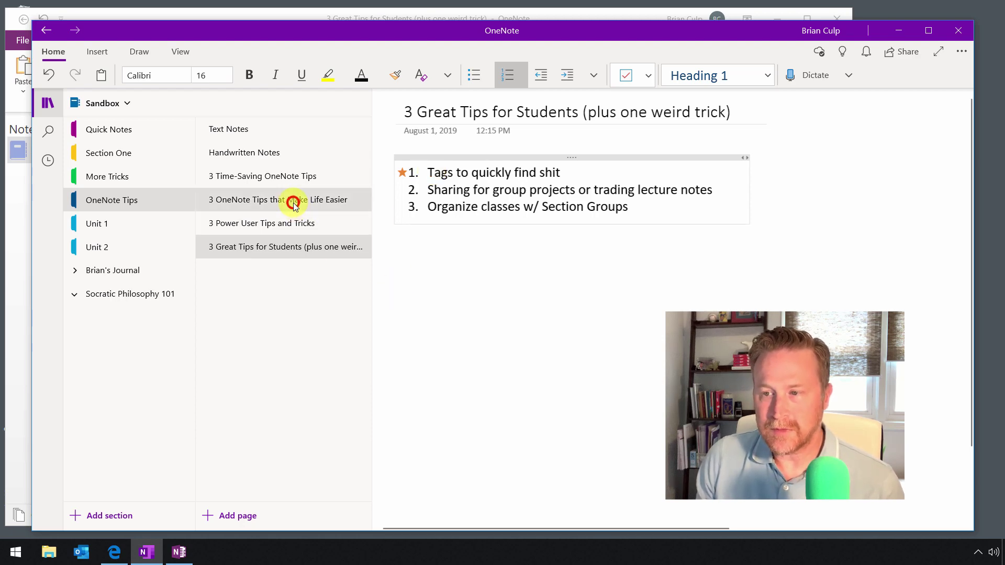
left_click(428, 173)
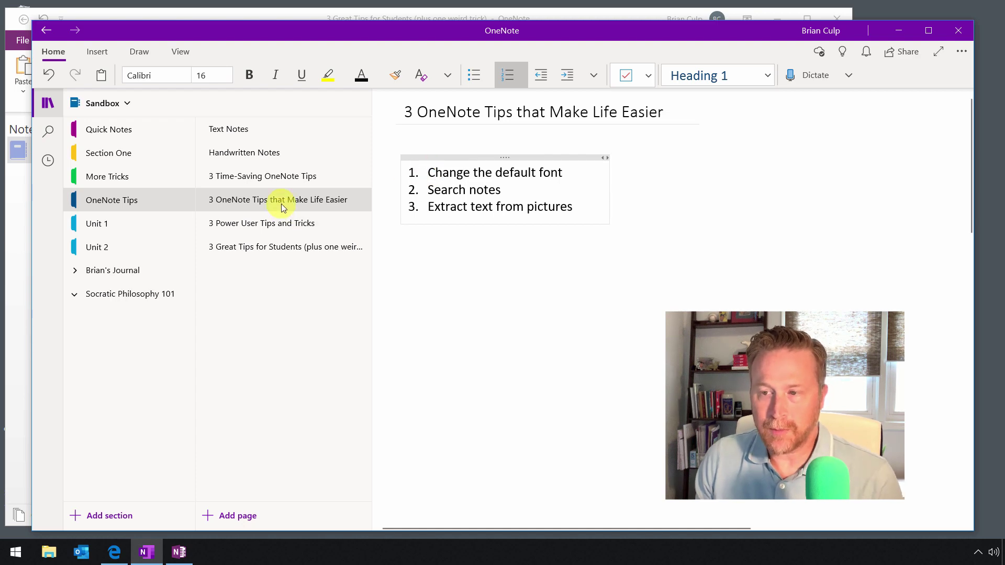
left_click(647, 75)
left_click(599, 158)
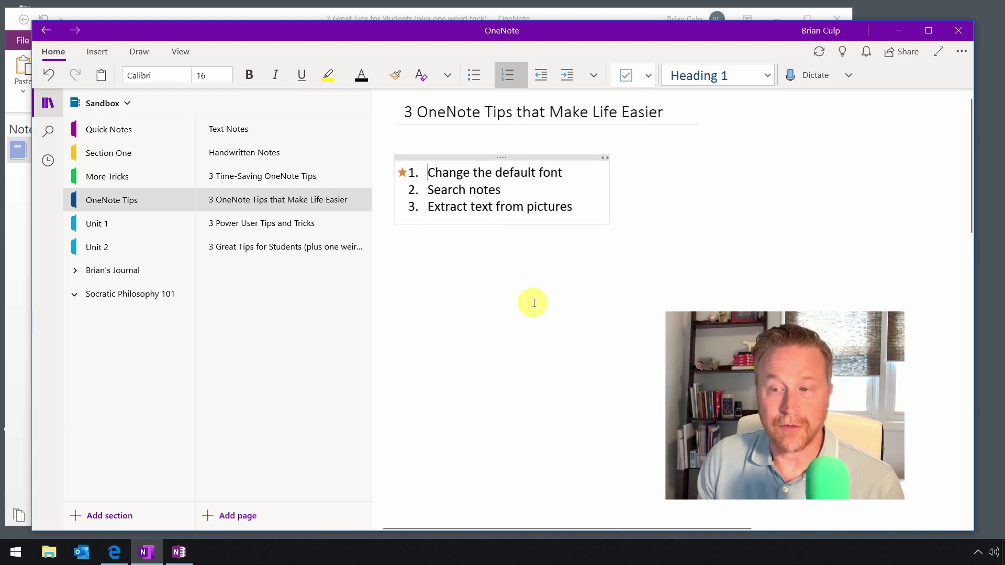
left_click(314, 246)
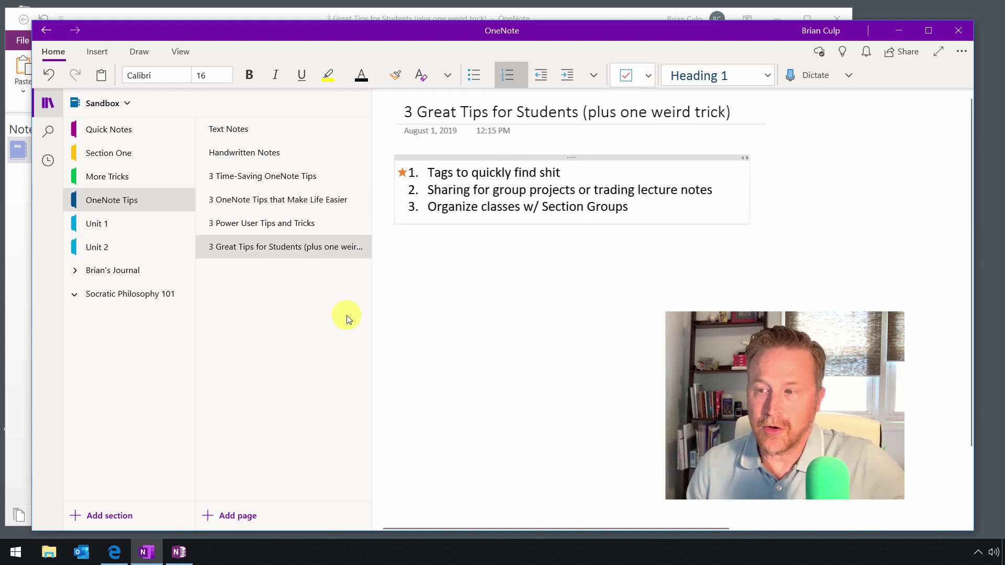
Search the notebook for 'impo', show the Tags results, and jump to the tagged first tip.
left_click(49, 135)
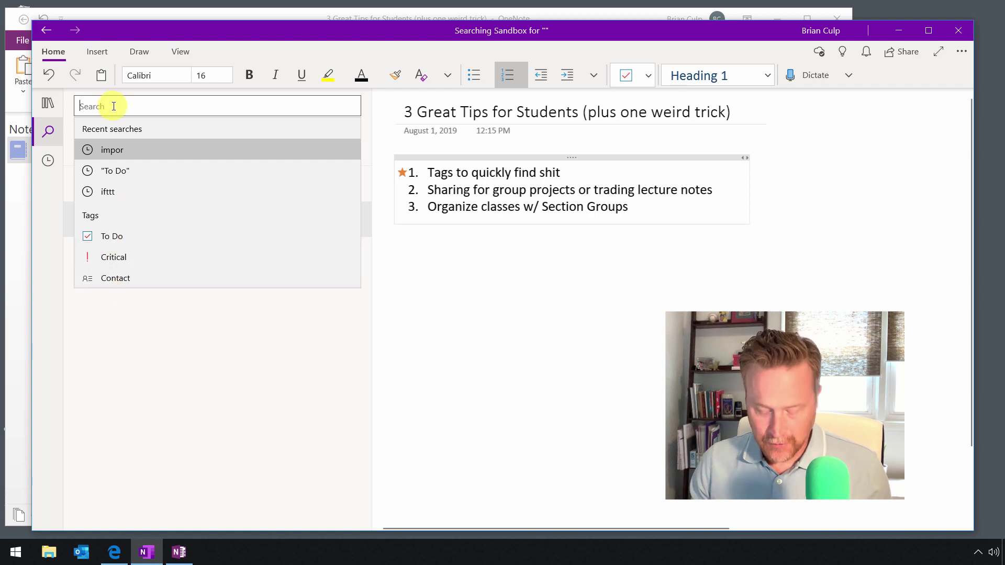
type("impo")
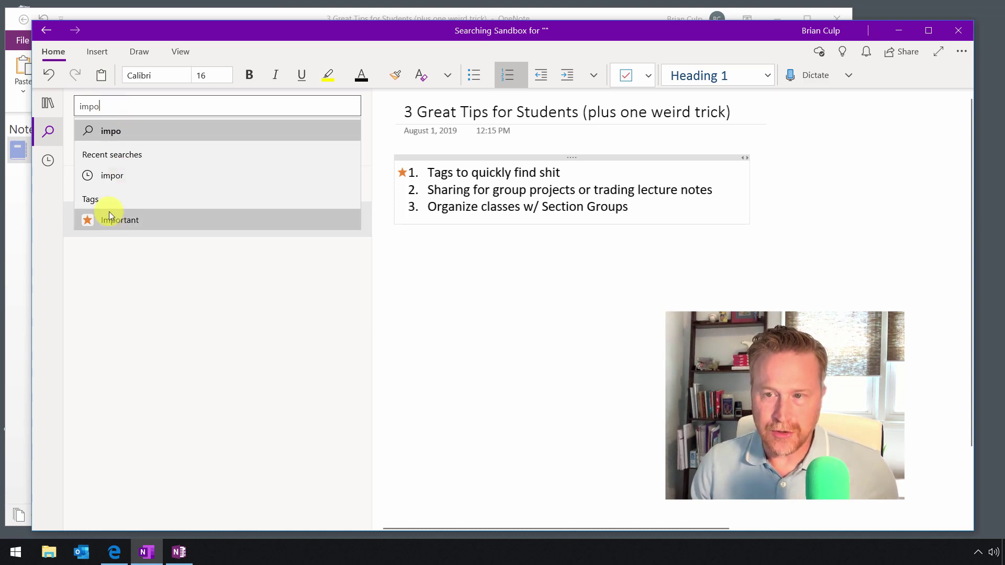
key("Return")
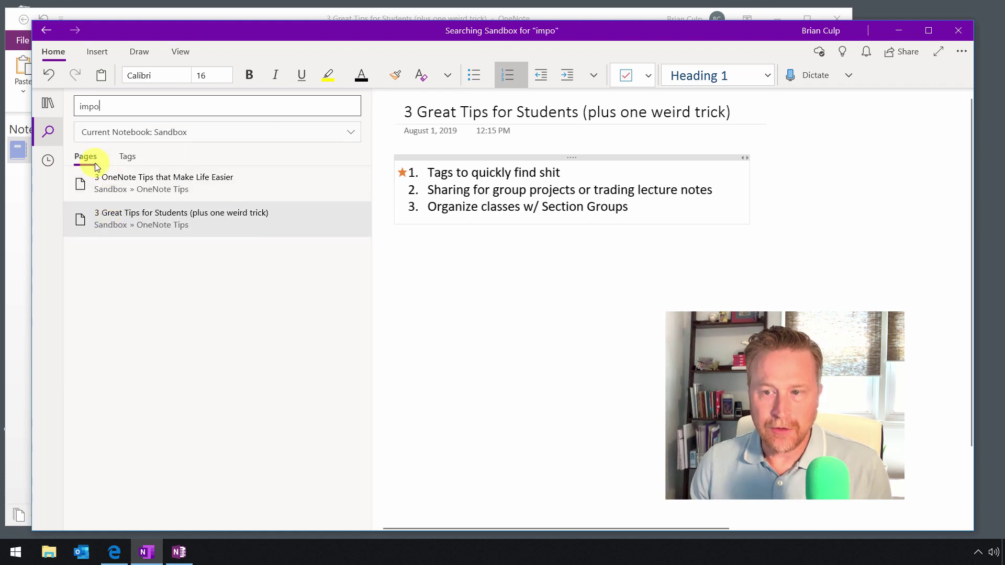
left_click(126, 158)
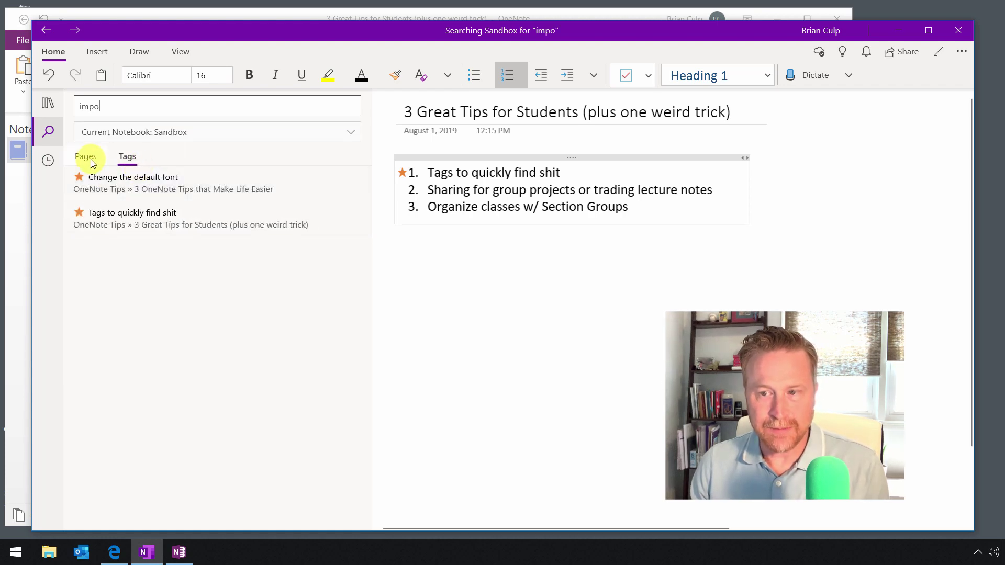
left_click(90, 160)
left_click(125, 157)
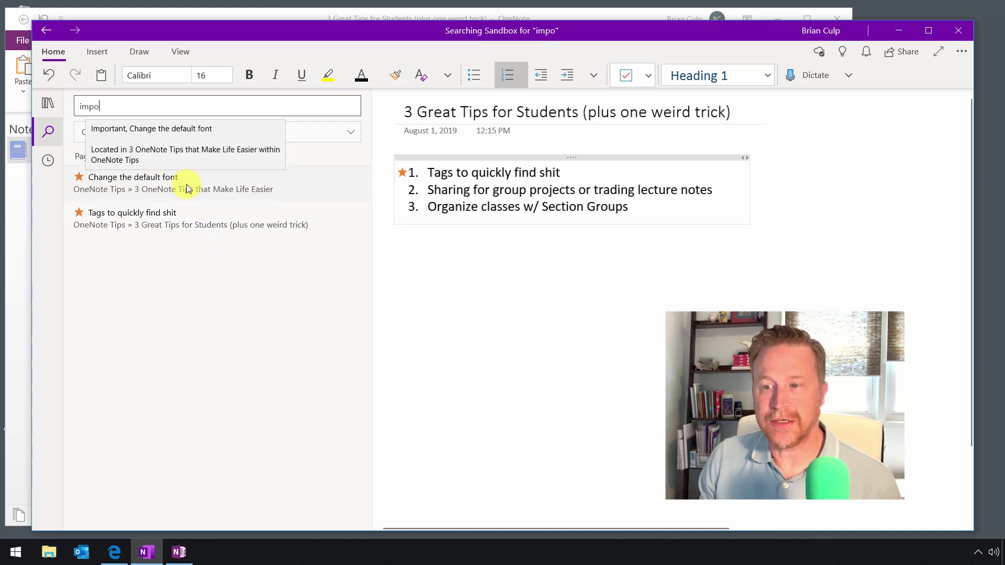
left_click(200, 225)
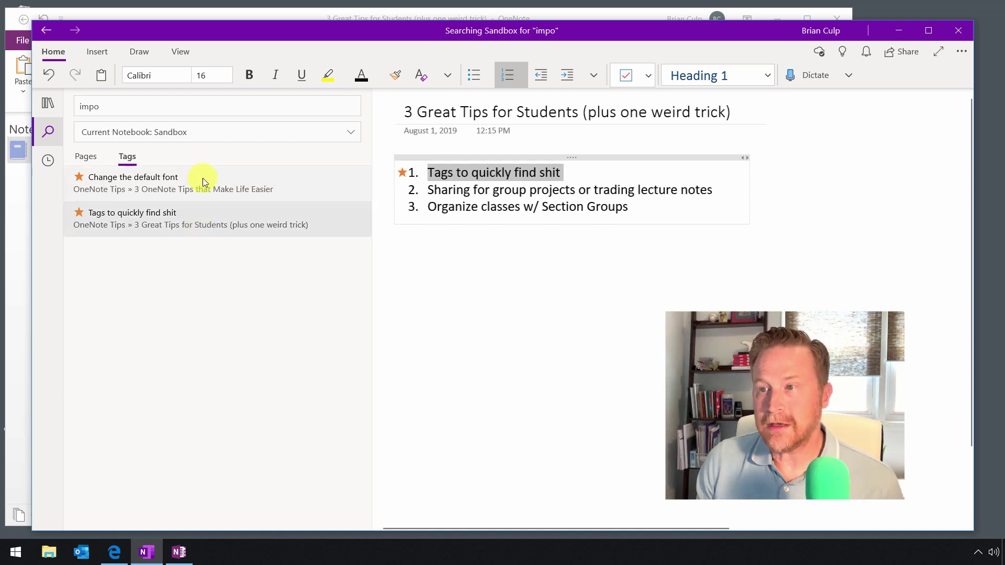
In OneNote 2016, tag the first tip Important with Ctrl+2 and compare with the Windows 10 app.
left_click(200, 20)
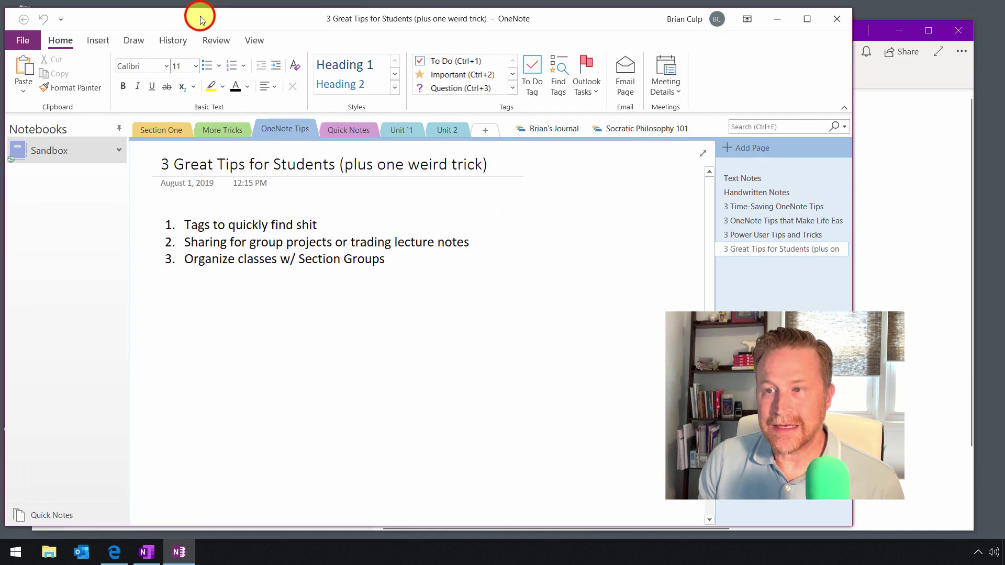
key("ctrl+2")
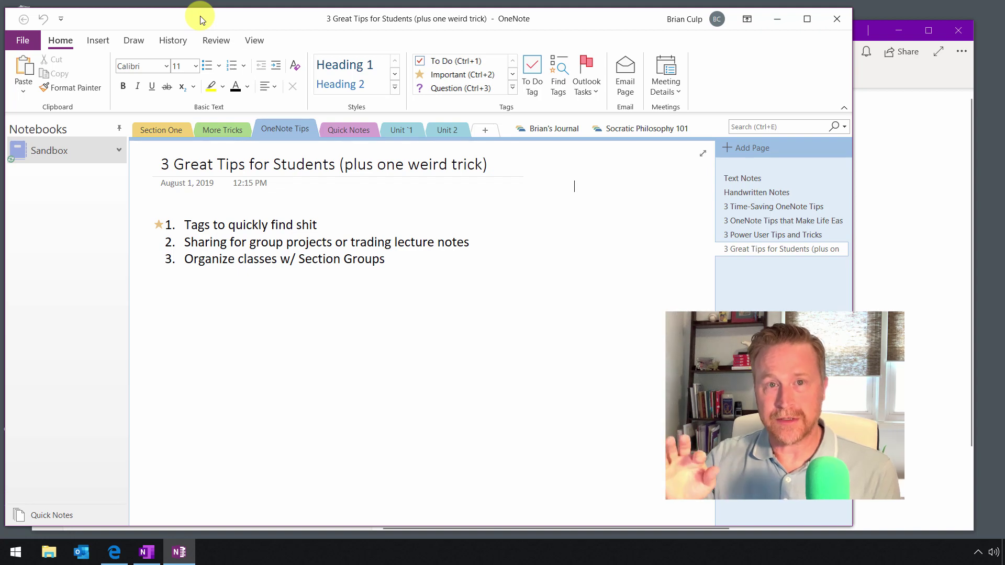
left_click(918, 75)
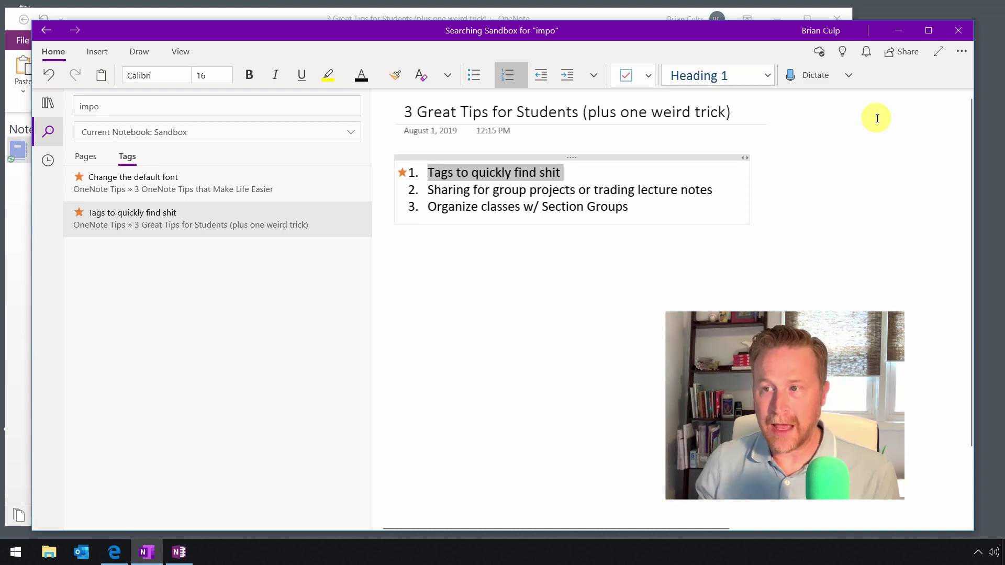
left_click(269, 13)
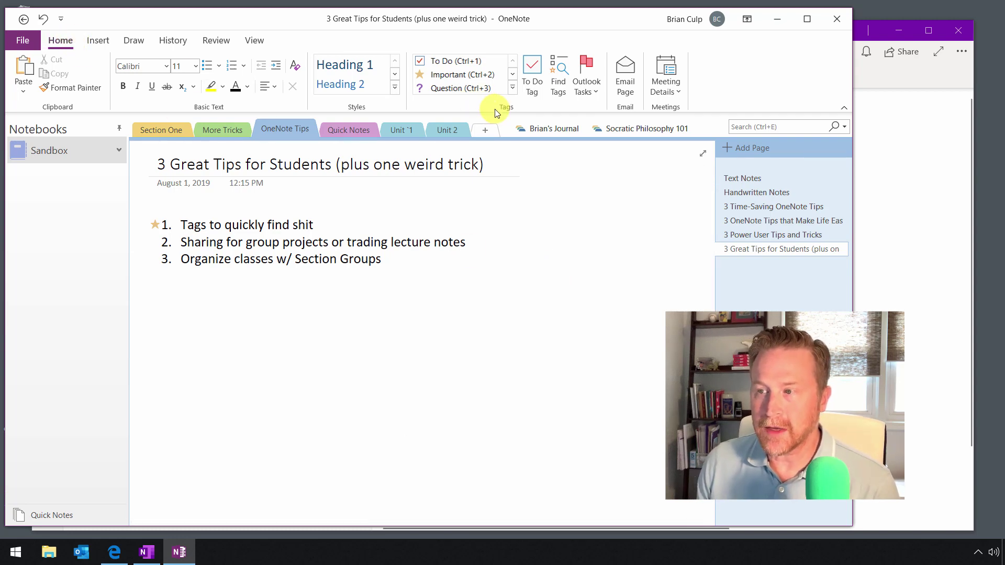
Open the Tags Summary pane, trying grouping by section before grouping by tag name.
left_click(560, 93)
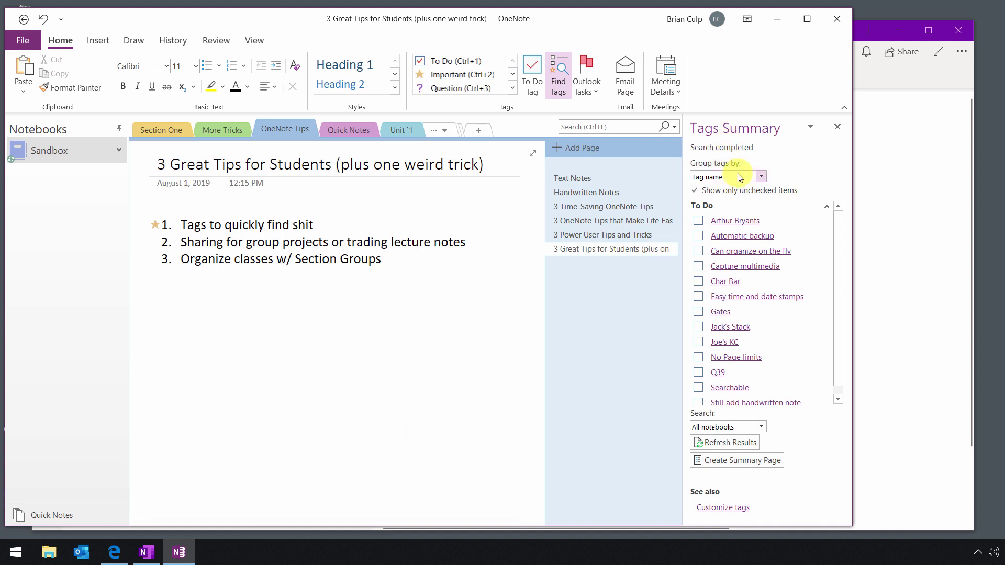
left_click(761, 176)
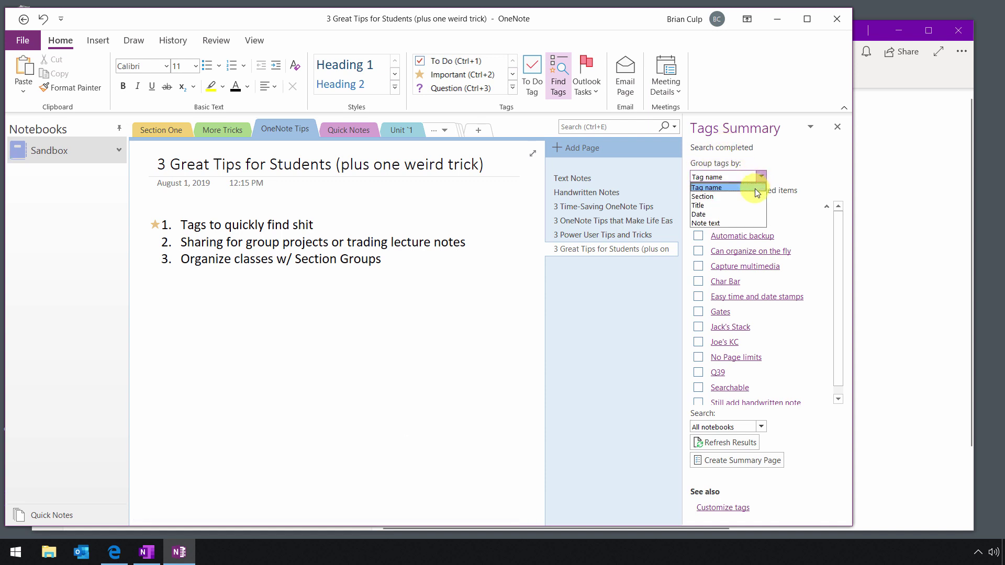
left_click(745, 196)
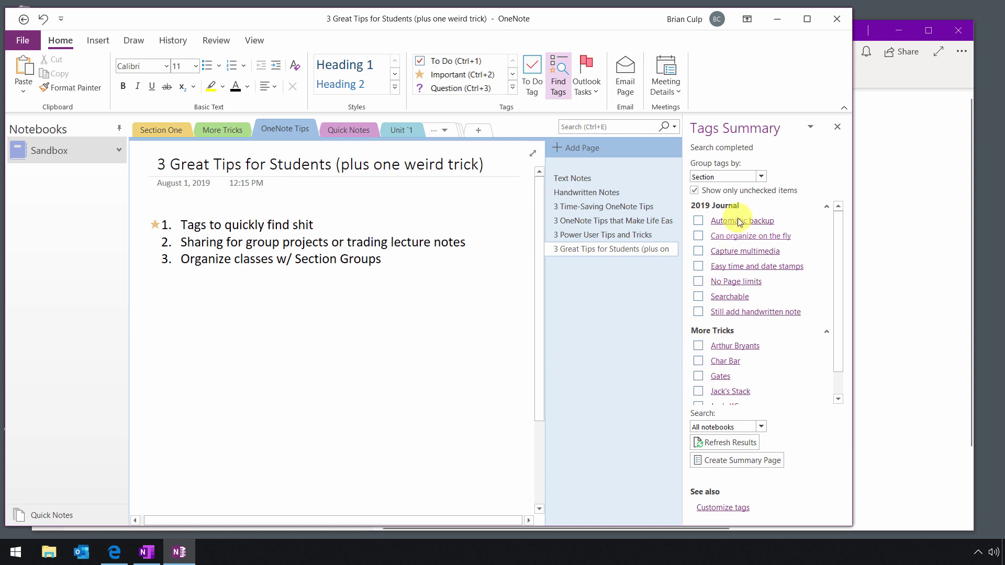
left_click(762, 176)
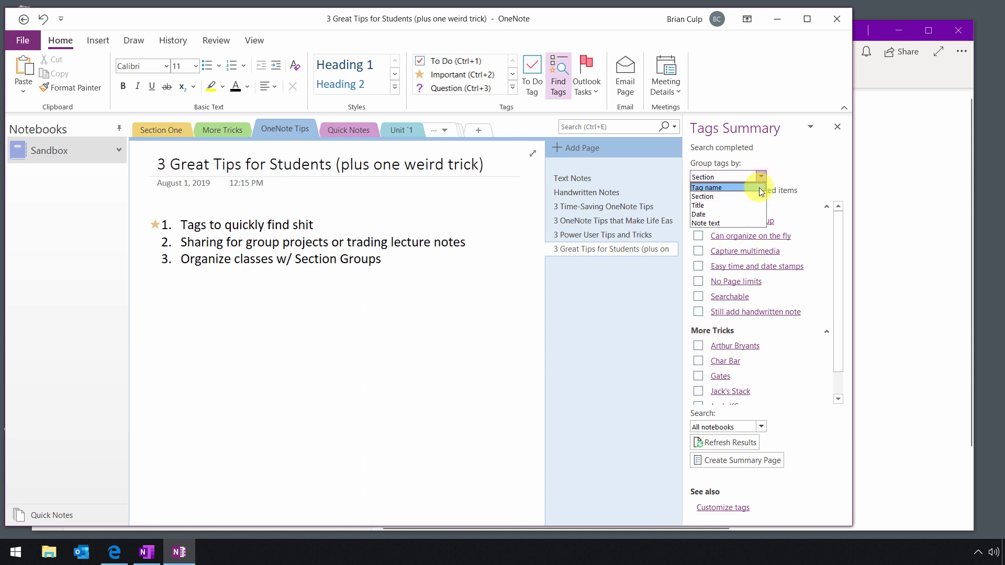
left_click(760, 189)
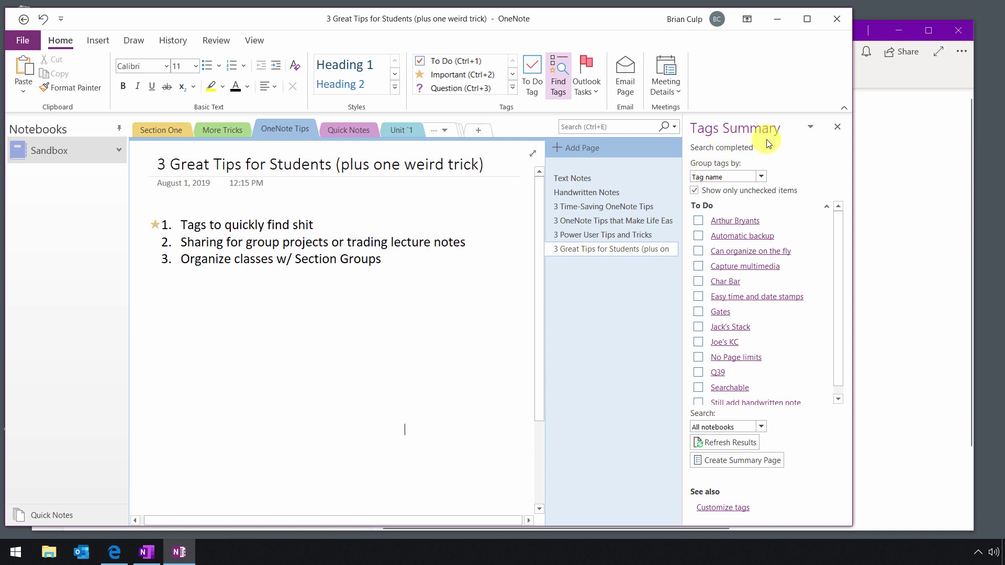
Create a To Do summary page searching all notebooks, then delete that summary page.
left_click(761, 428)
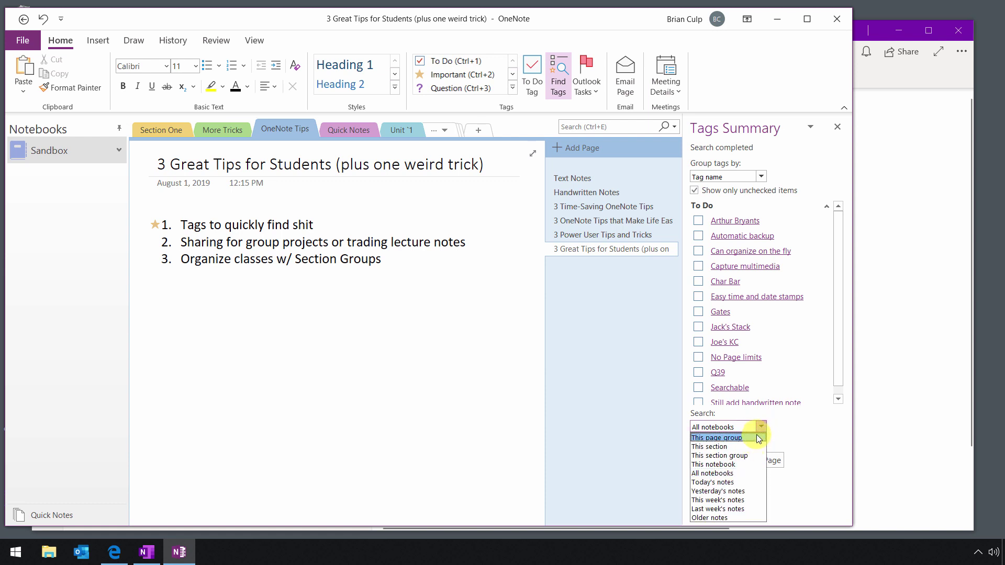
left_click(761, 427)
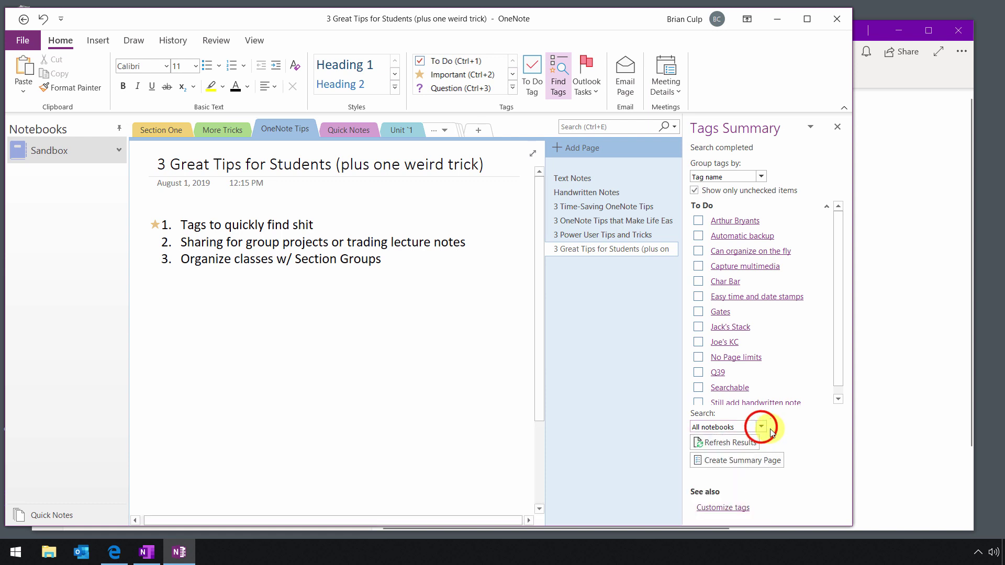
left_click(758, 460)
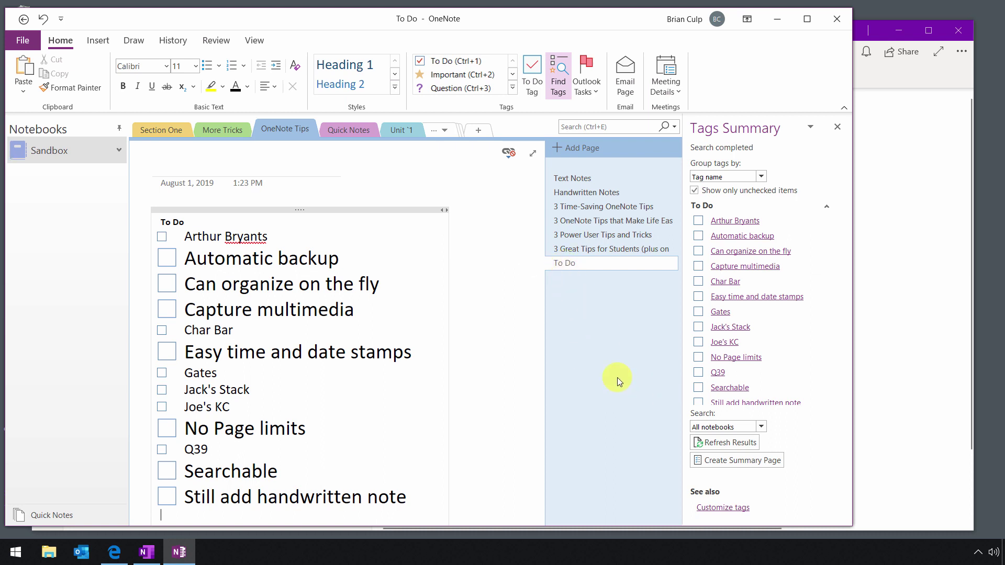
right_click(561, 262)
left_click(586, 289)
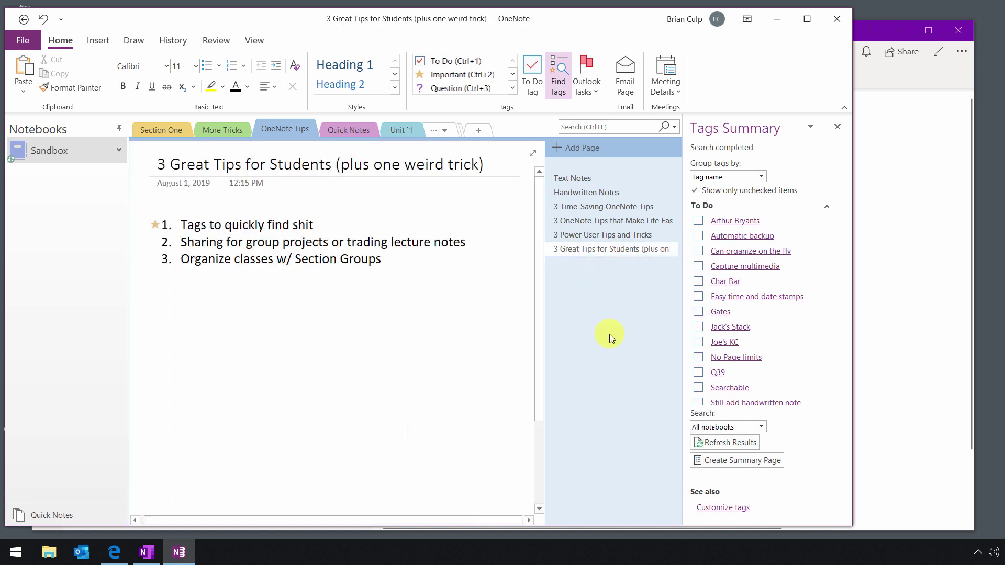
In the Windows 10 app, toggle item 1's Important tag off and on, then clear it with Ctrl+0.
left_click(878, 86)
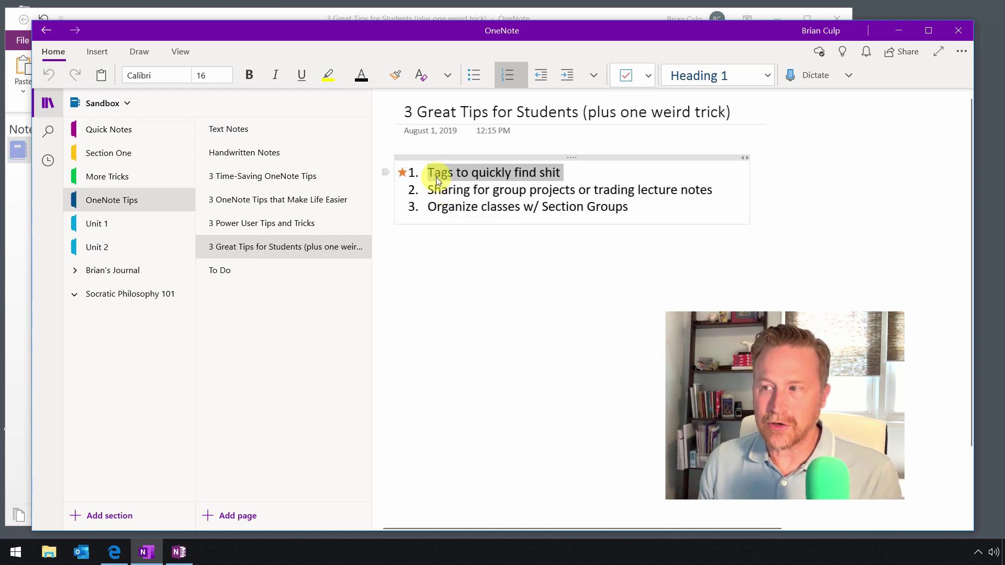
left_click(647, 77)
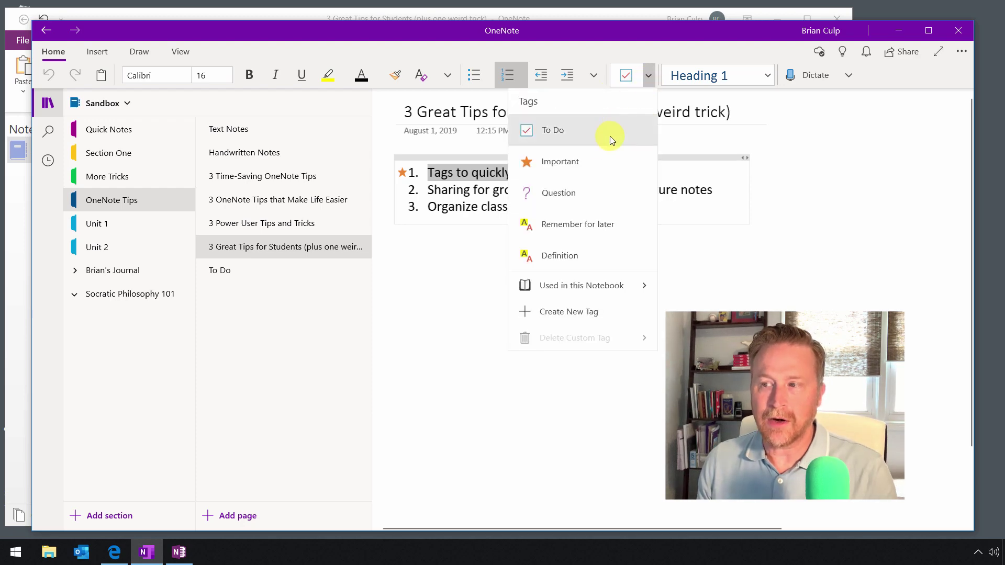
left_click(587, 161)
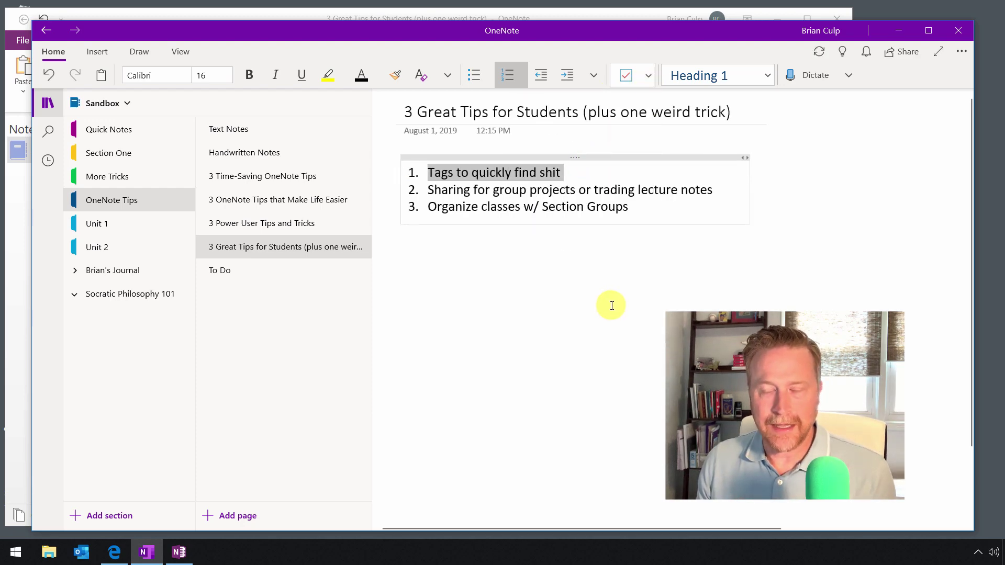
left_click(647, 76)
left_click(593, 164)
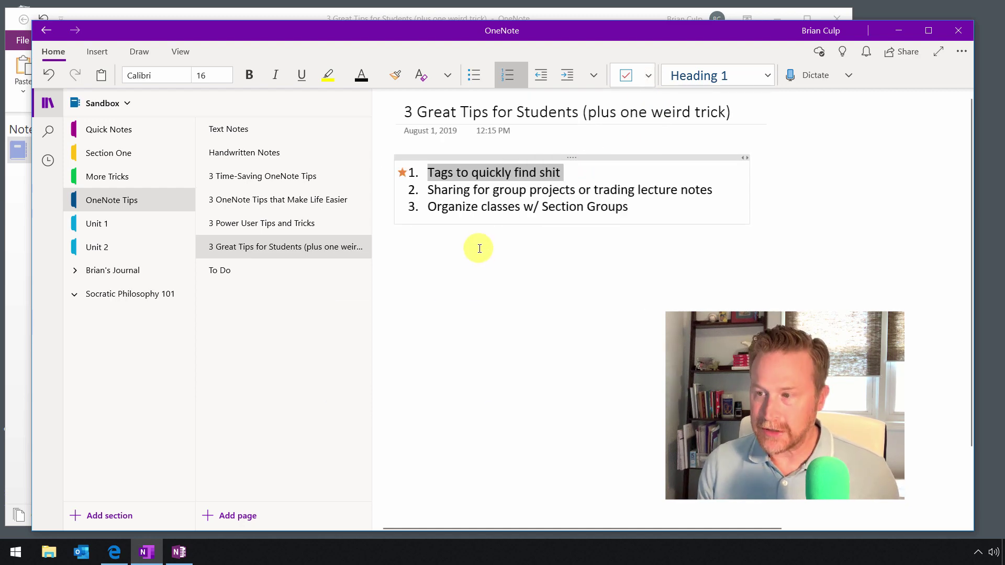
key("ctrl+0")
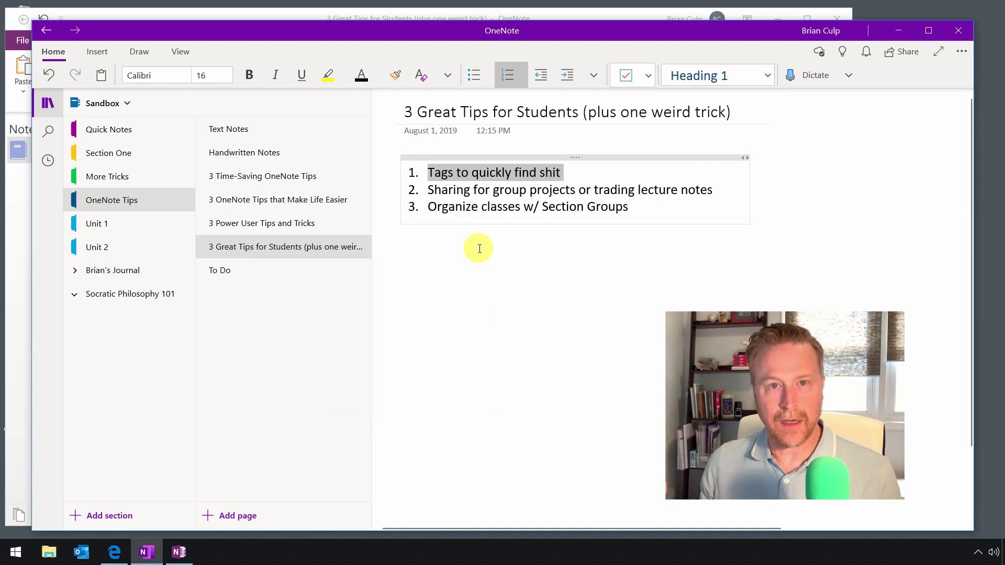
left_click(573, 173)
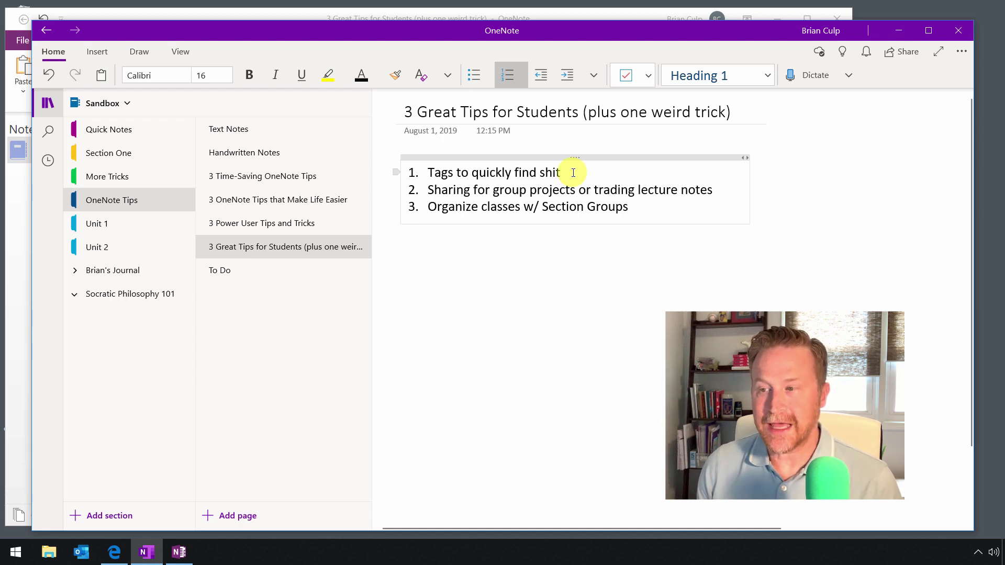
Select the whole second tip line, then deselect it.
left_click(428, 189)
left_click_drag(451, 193, 712, 197)
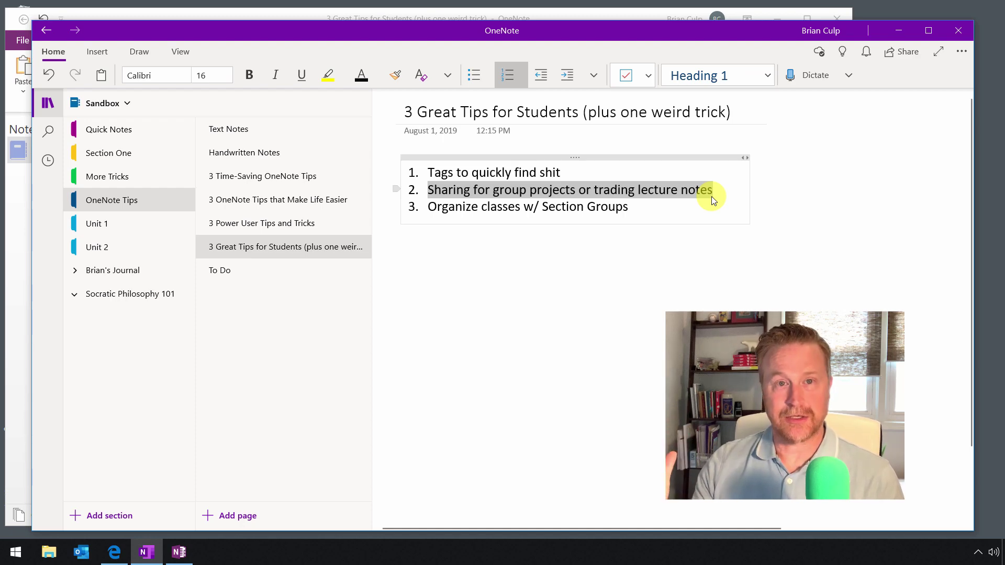
left_click(464, 192)
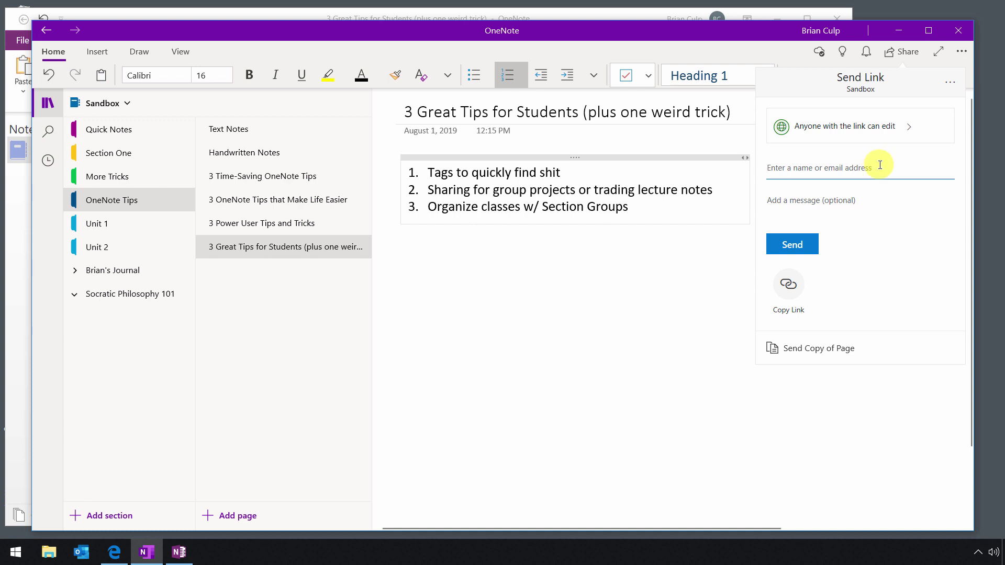
Try an August 8, 2019 expiration in the link settings, then cancel the change.
left_click(907, 128)
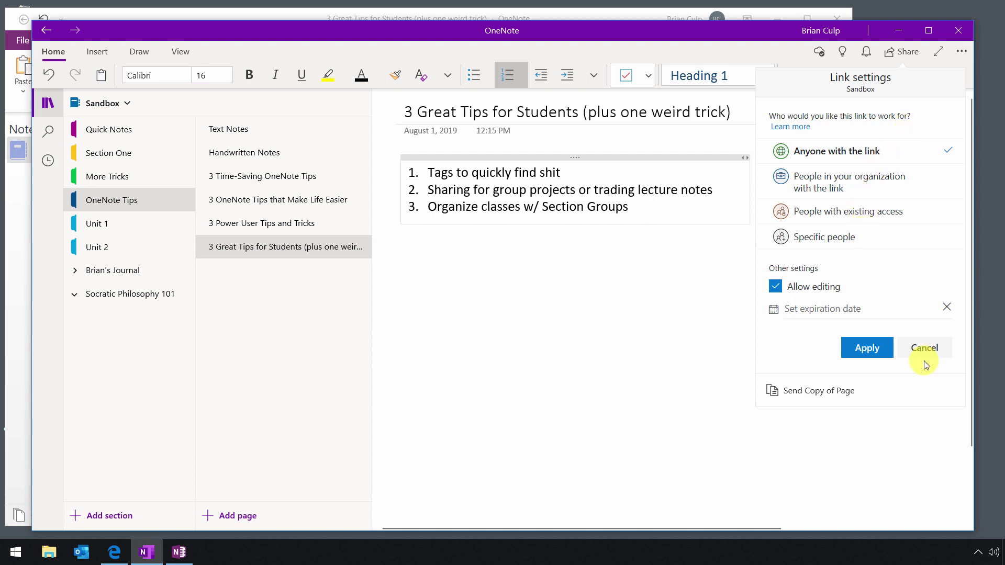
left_click(824, 309)
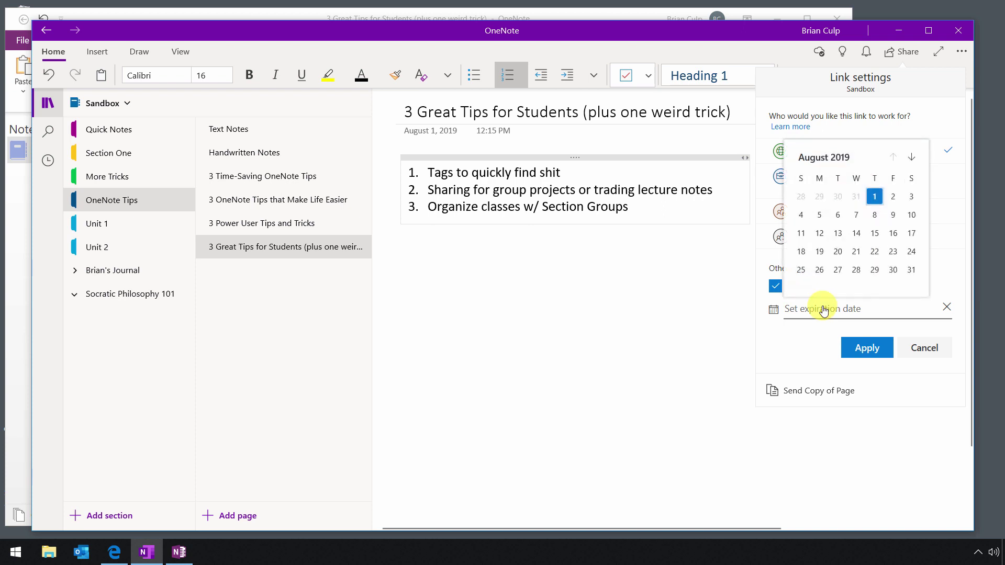
left_click(874, 215)
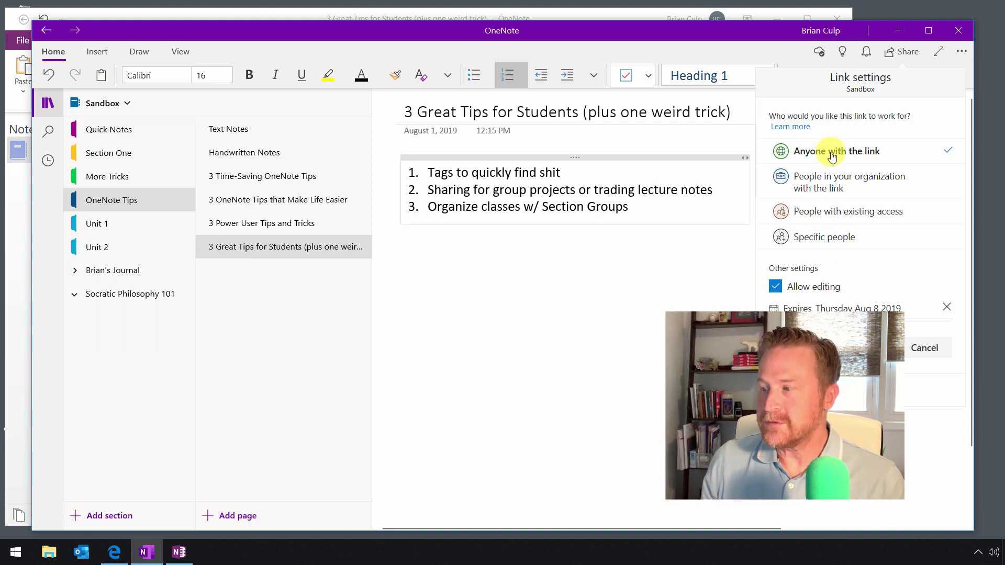
left_click(923, 349)
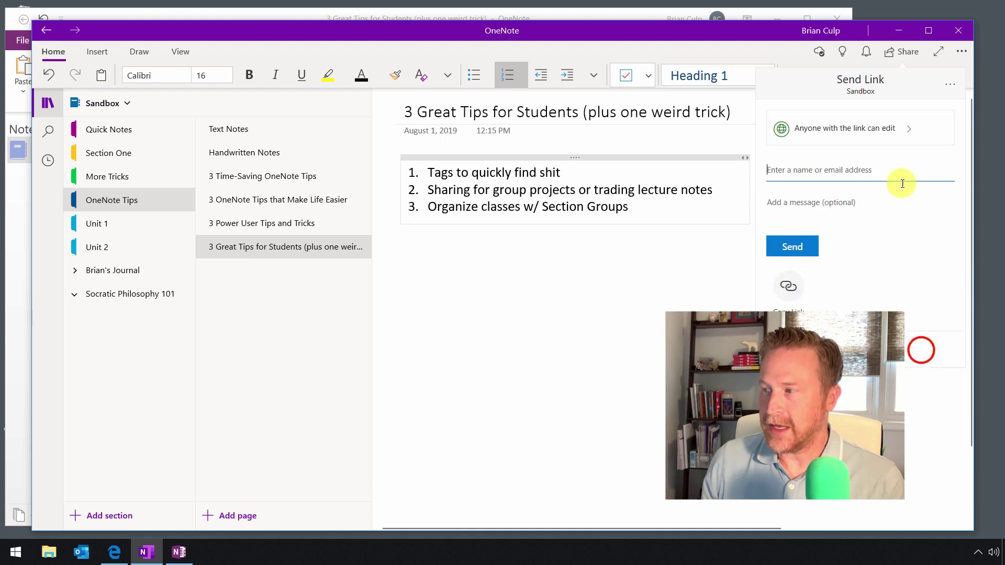
View the notebook's Manage Access list, then return to Send Link.
left_click(947, 90)
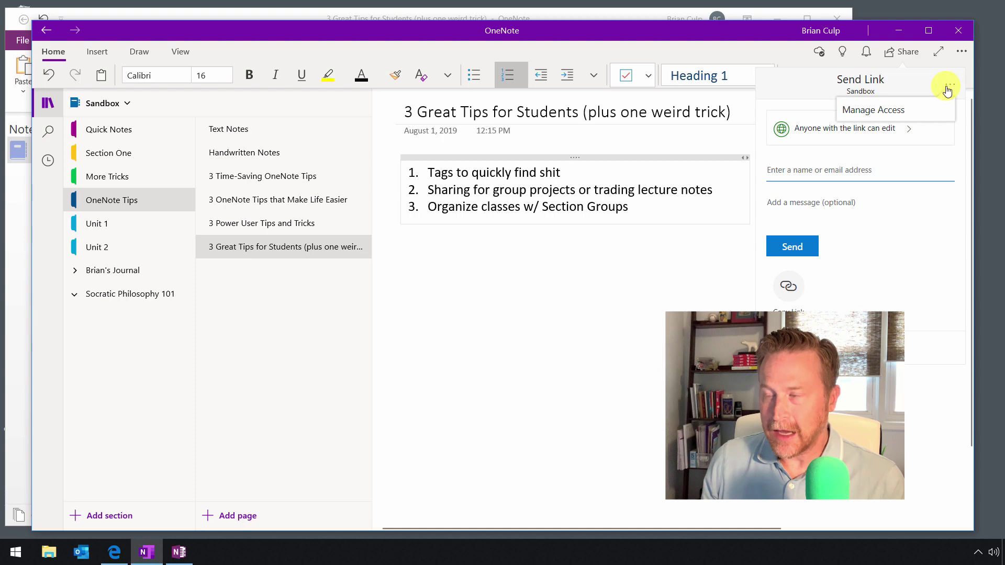
left_click(925, 109)
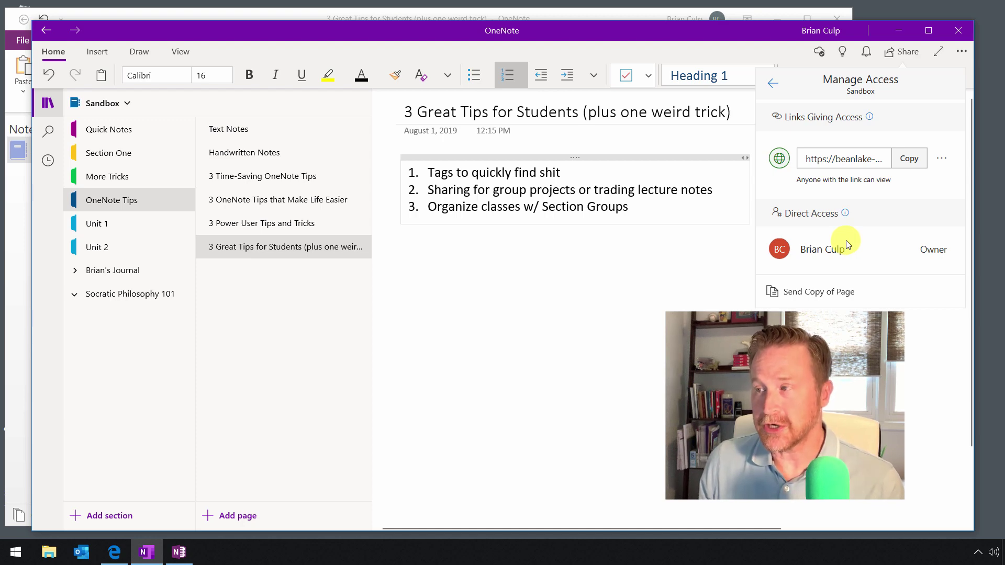
left_click(774, 83)
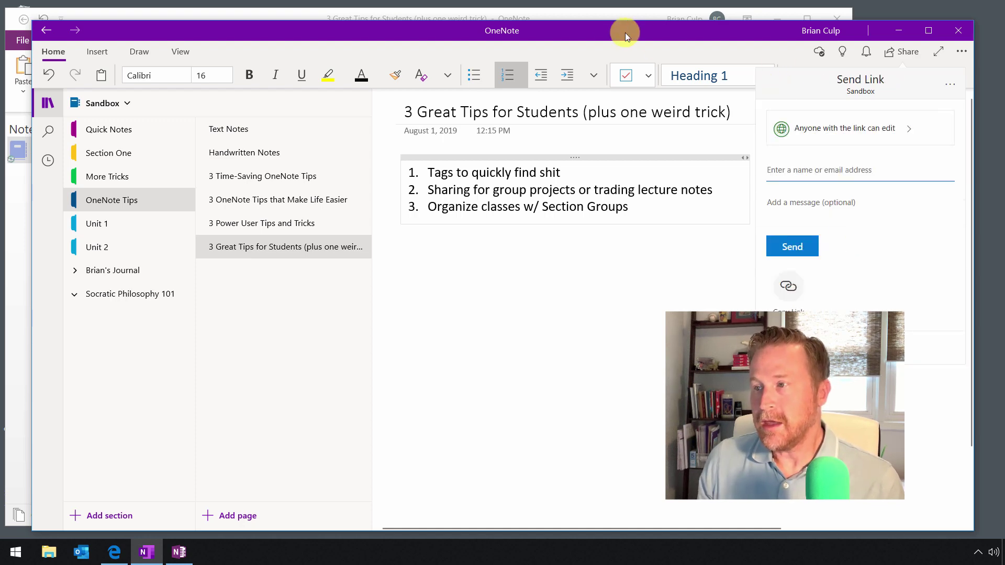
In OneNote 2016, browse File's Send, Export and Share options, including the sharing link.
left_click(583, 14)
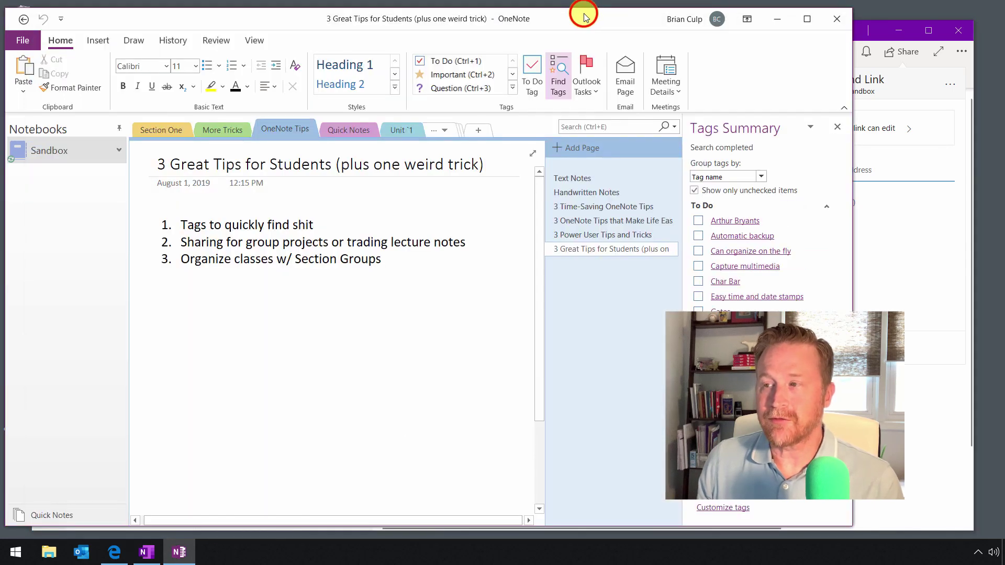
left_click(31, 40)
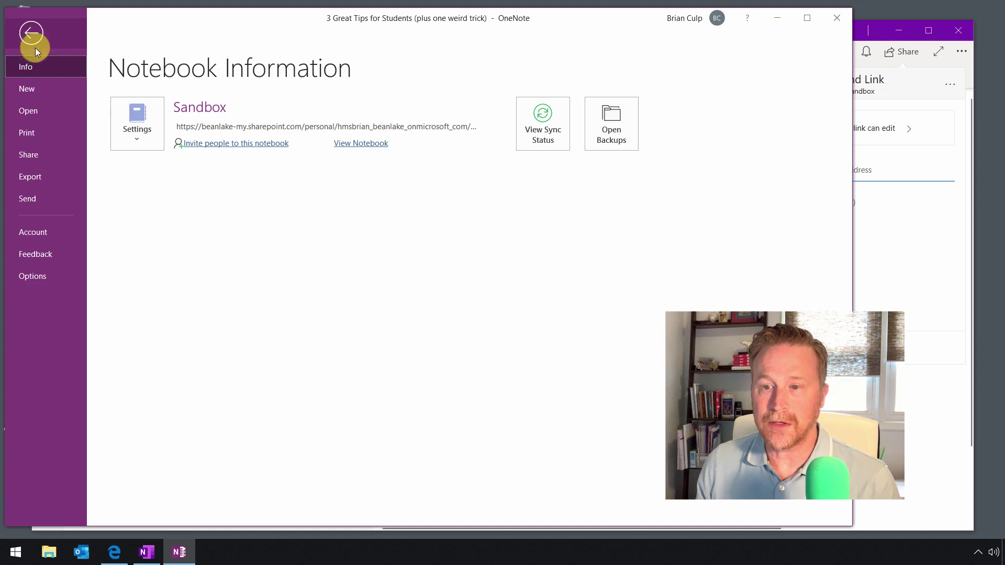
left_click(27, 199)
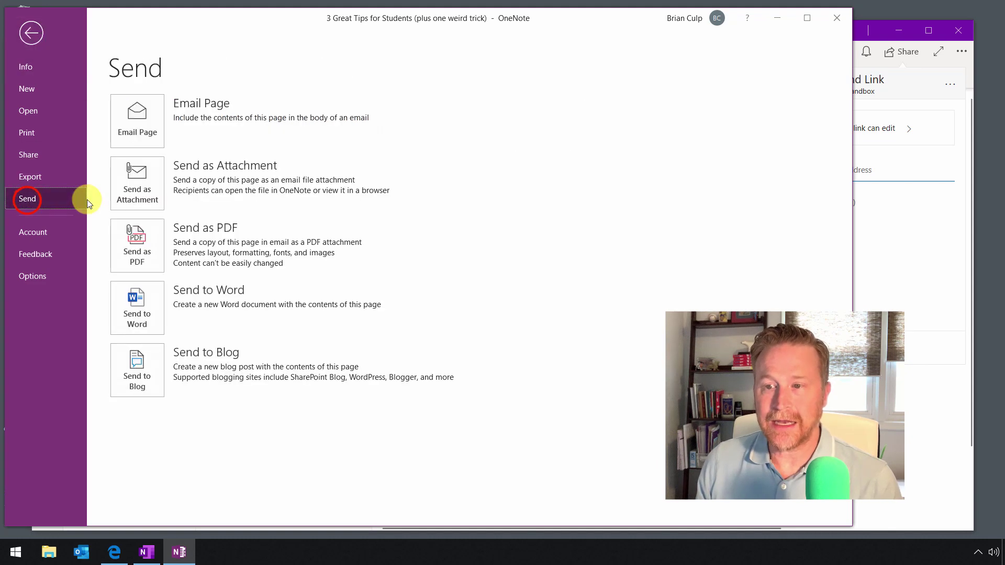
left_click(46, 176)
left_click(31, 157)
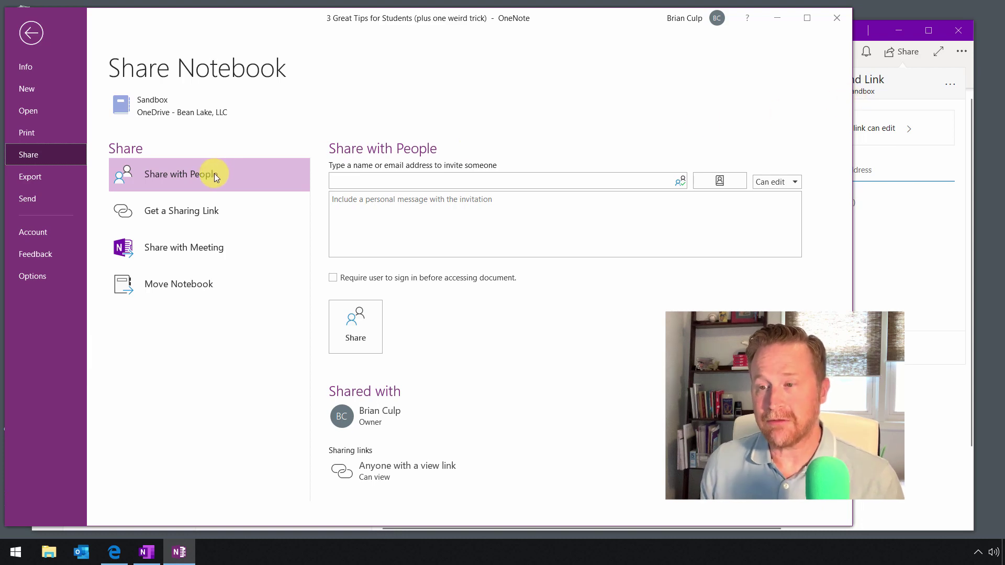
left_click(202, 206)
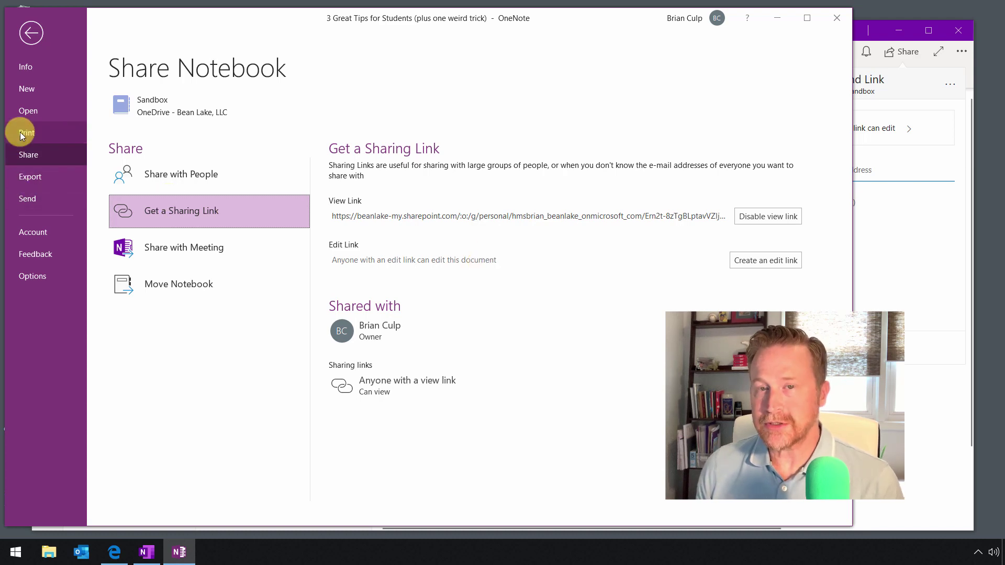
left_click(39, 177)
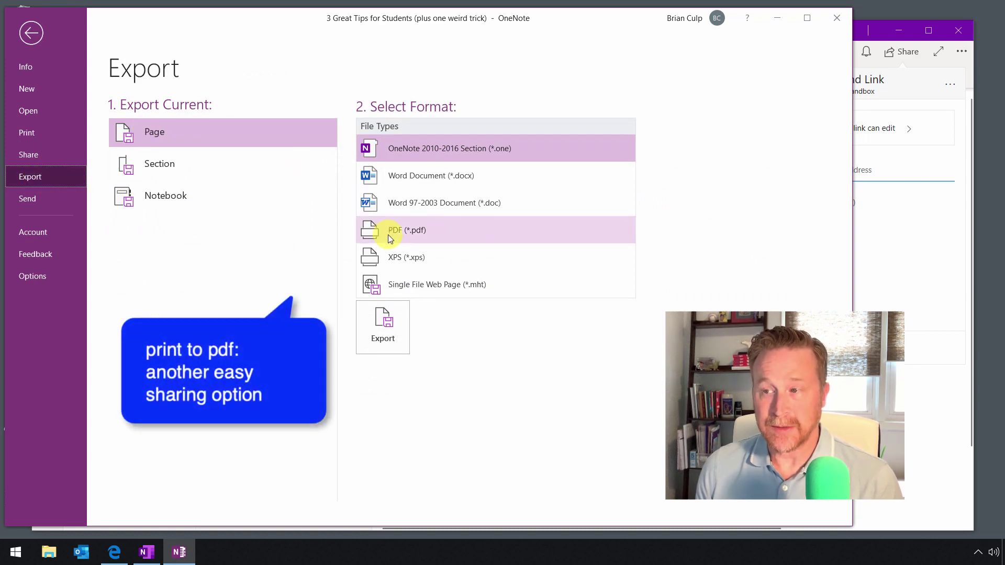
left_click(900, 92)
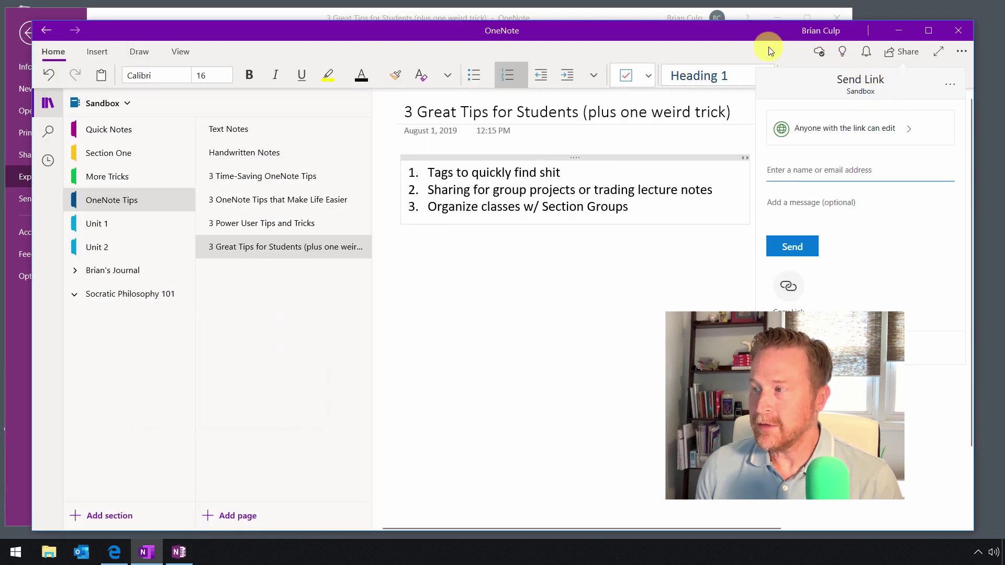
Open Print from Settings and More, review the printer list, and close without printing.
left_click(959, 54)
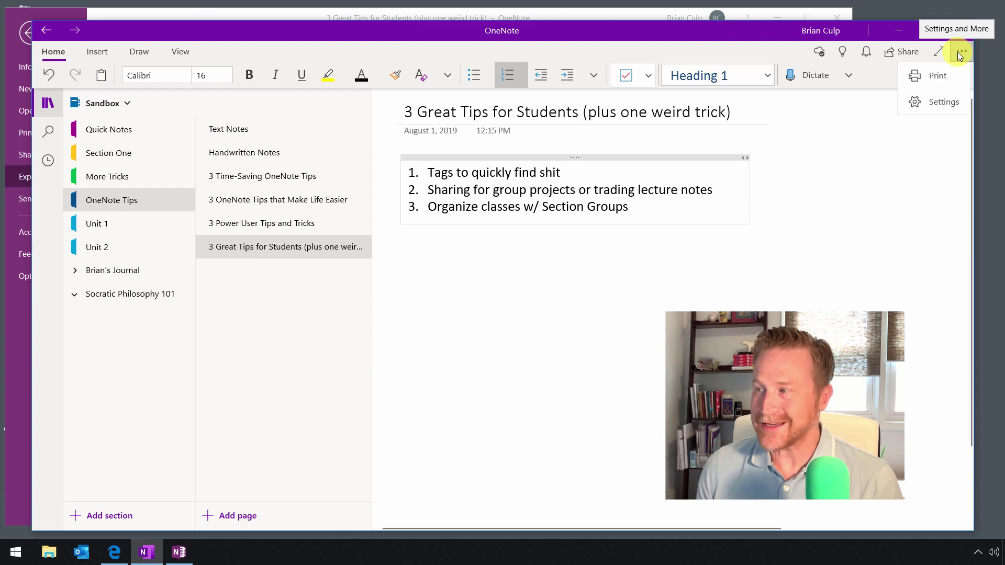
left_click(941, 77)
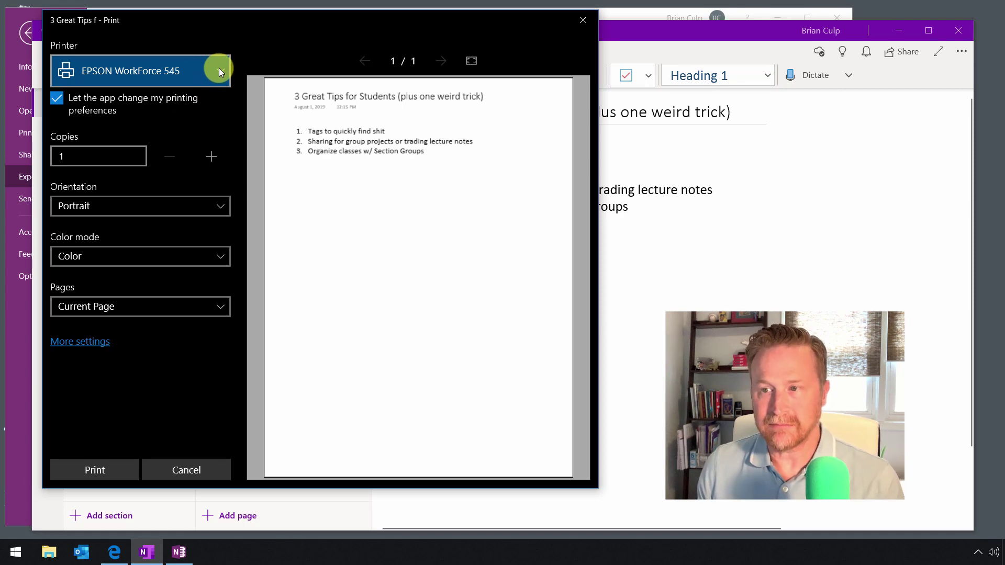
left_click(219, 68)
scroll(181, 147, "down", 4)
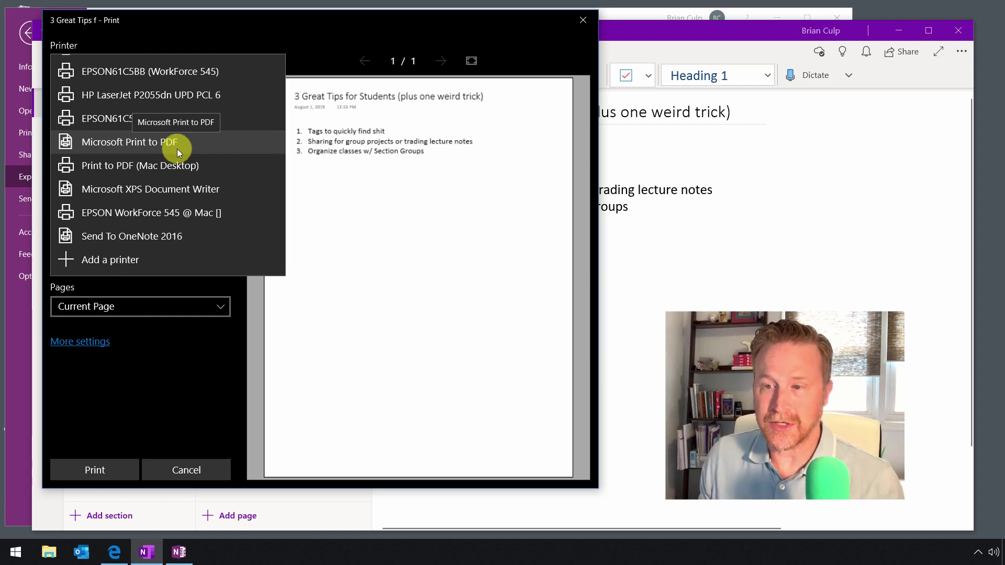
left_click(582, 20)
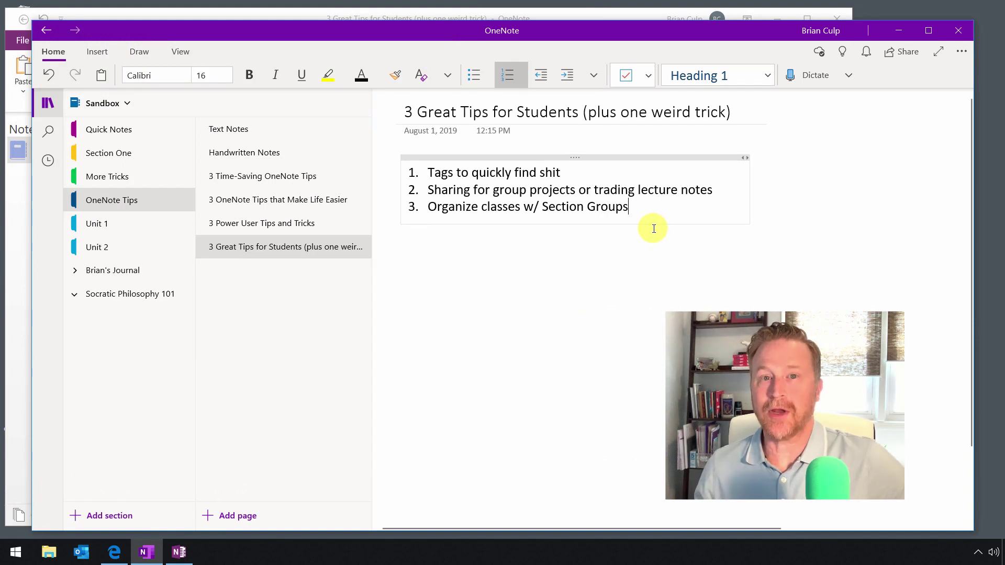
Select the third tip, then switch from Unit 1 to Unit 2 and back to Unit 1.
left_click(430, 207)
left_click_drag(442, 208, 625, 211)
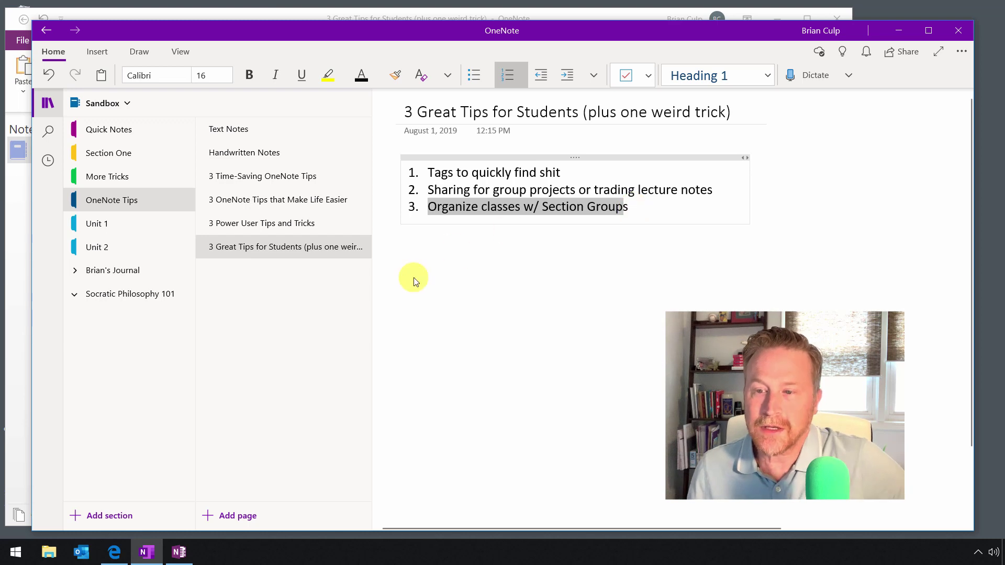
left_click(96, 225)
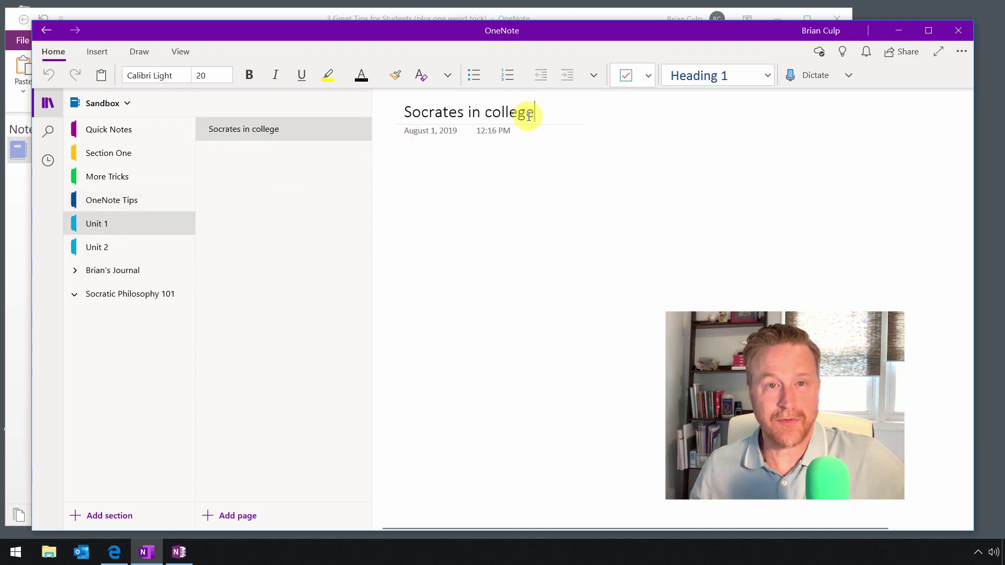
left_click(100, 248)
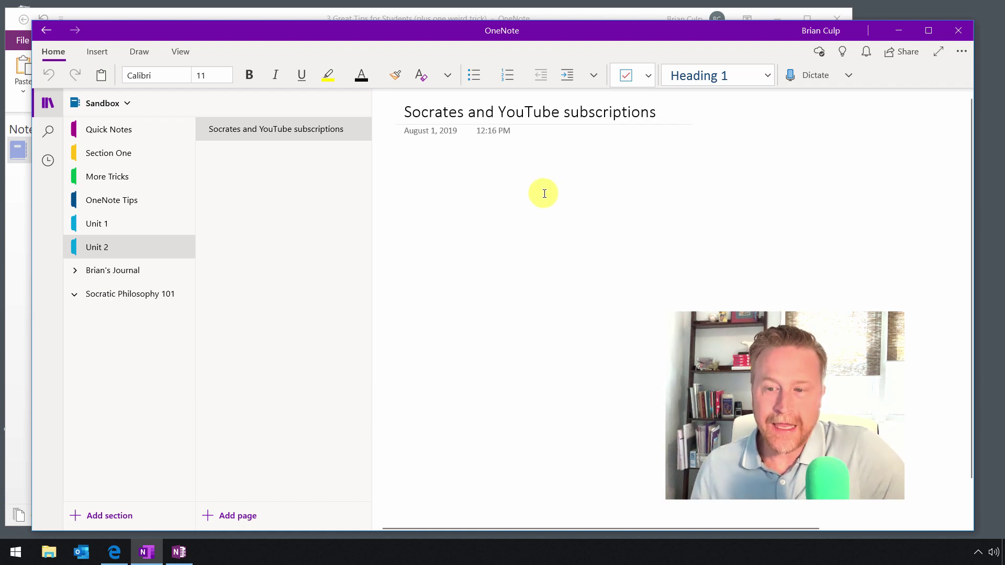
left_click(97, 224)
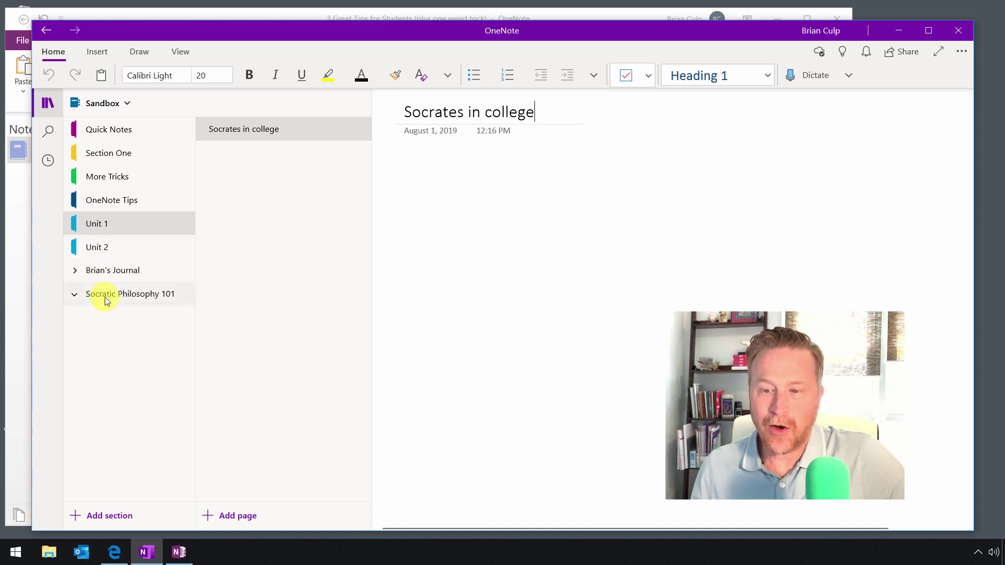
Open the Socratic Philosophy 101 section group and drag the Unit 1 section into it.
left_click(106, 517)
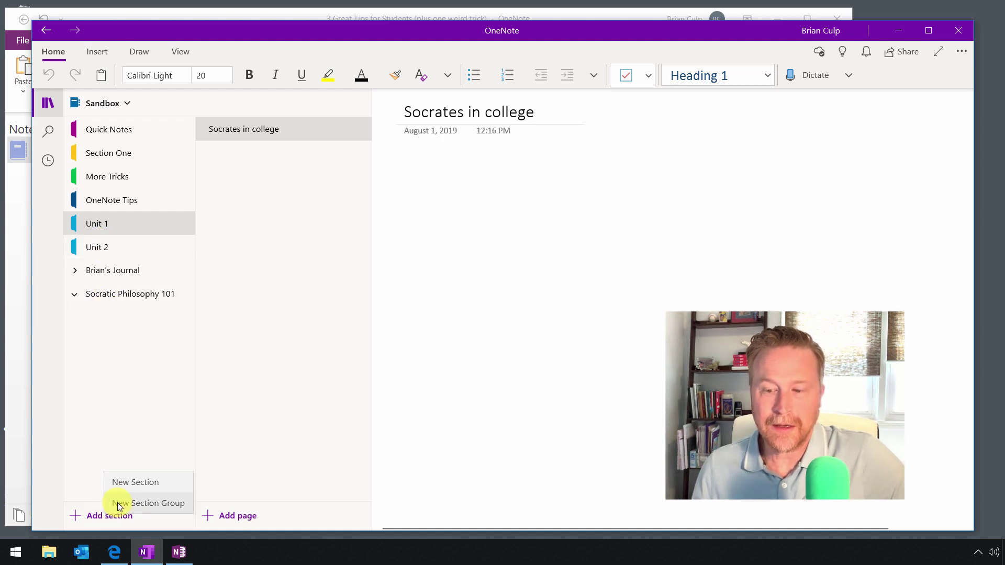
left_click(118, 413)
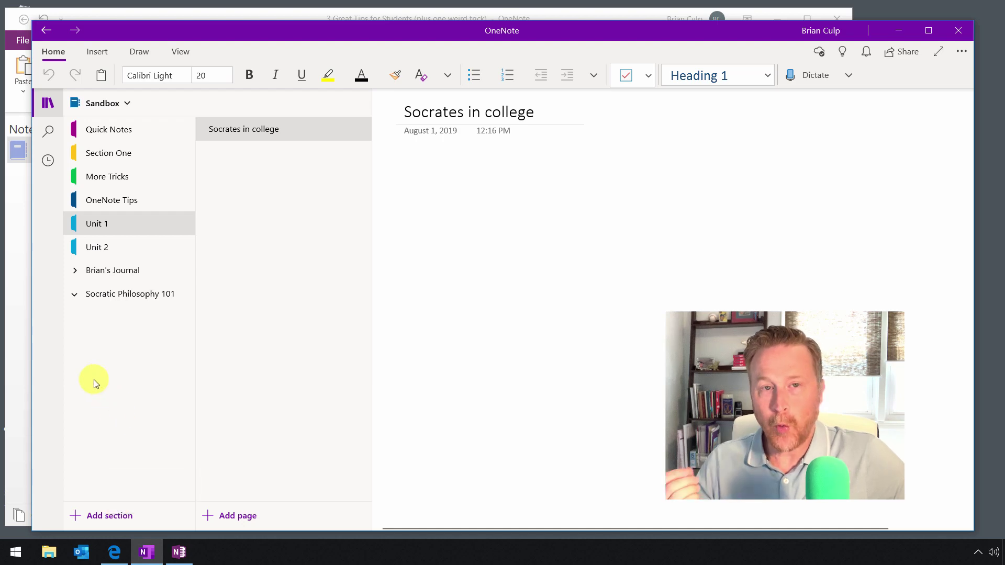
left_click(115, 294)
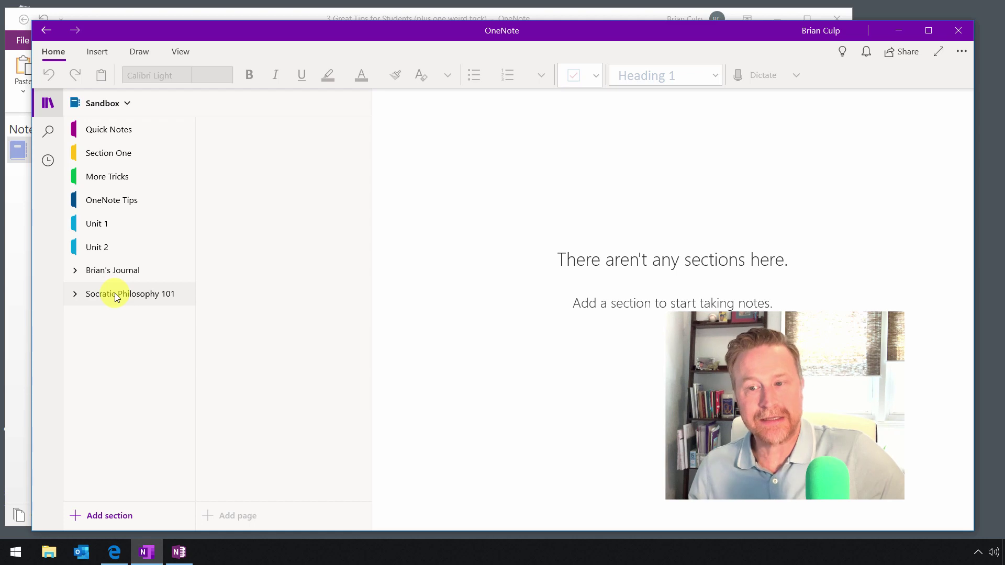
left_click_drag(95, 223, 112, 275)
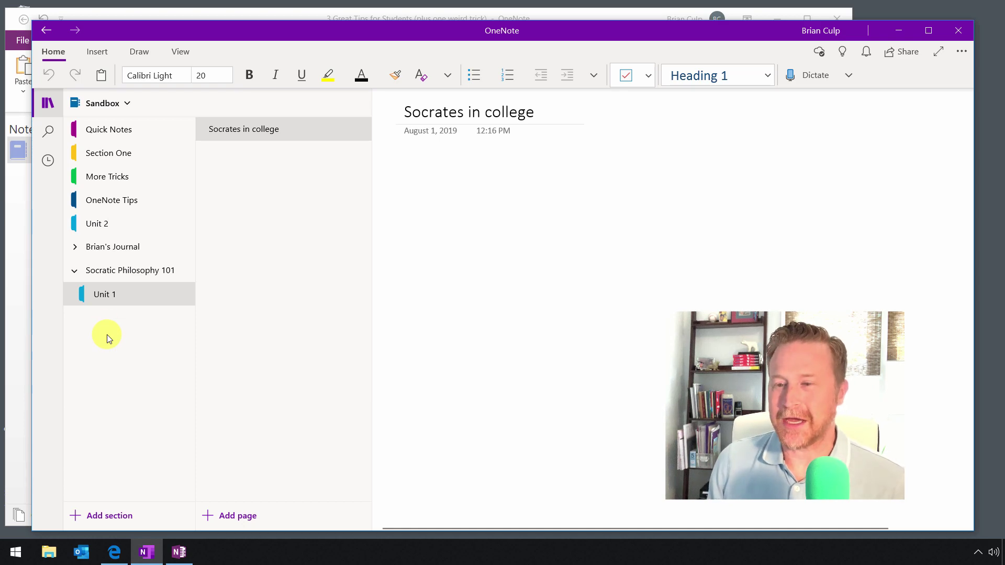
Move the Unit 2 section into Socratic Philosophy 101 using Move/Copy.
right_click(102, 225)
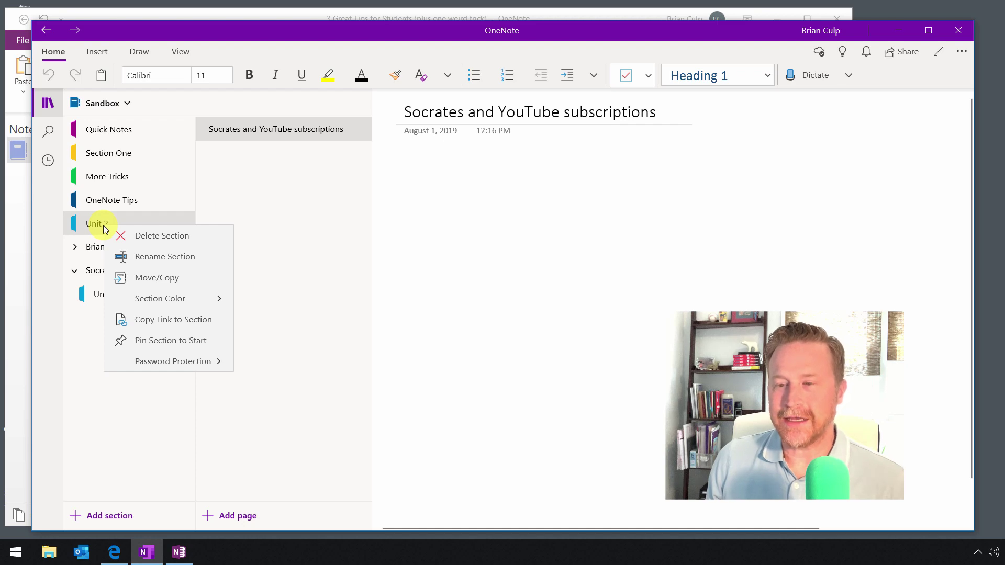
left_click(142, 280)
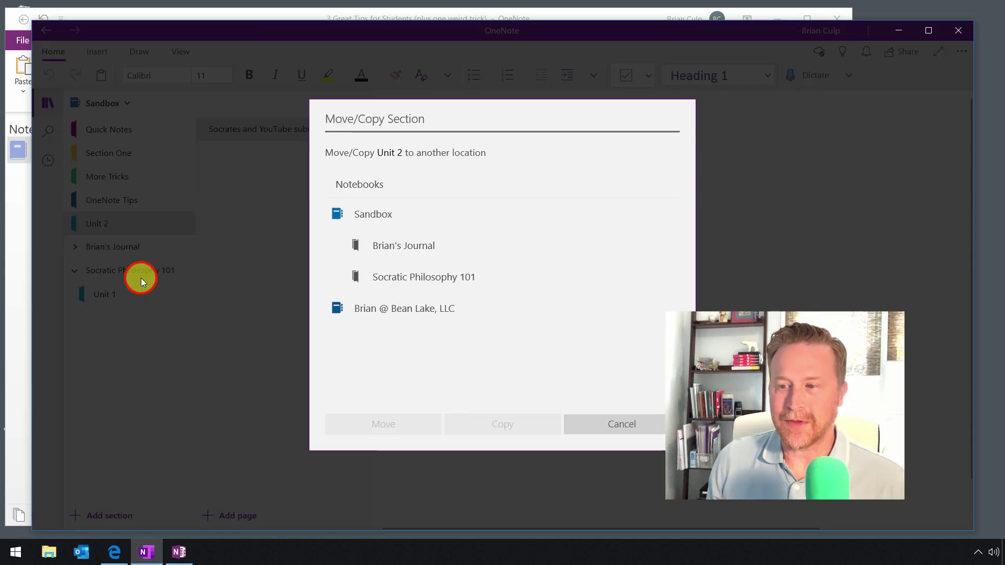
left_click(403, 278)
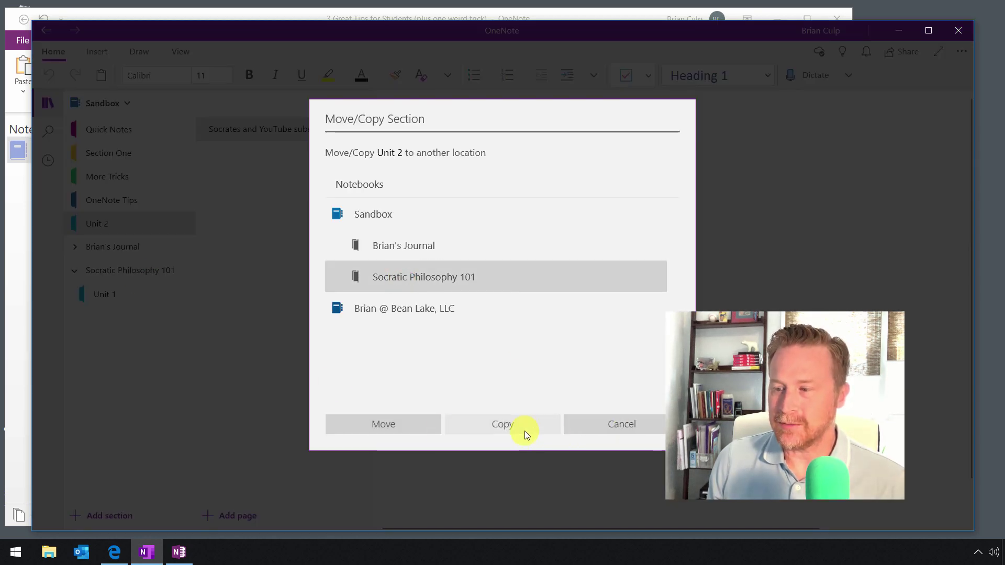
left_click(411, 425)
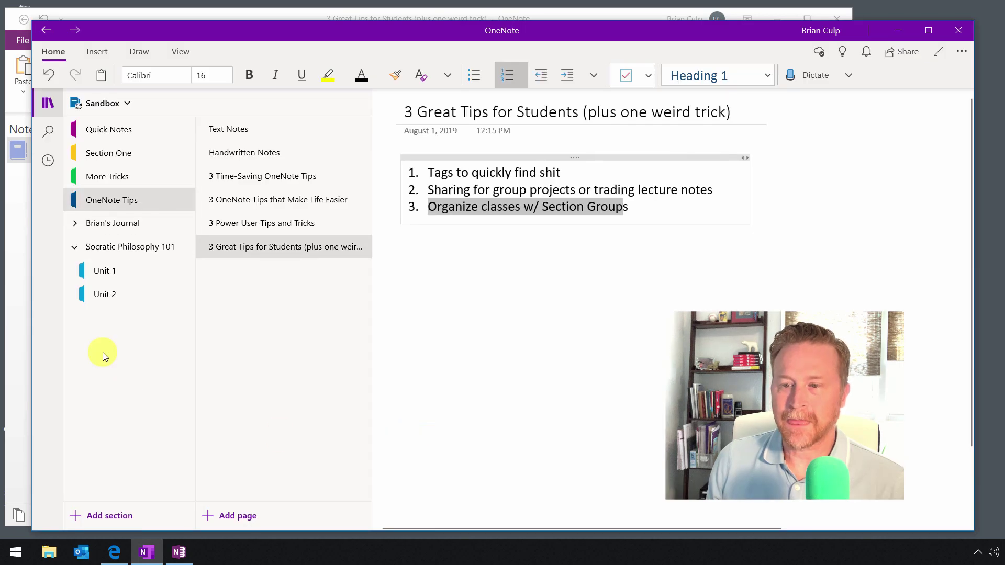
Collapse, expand and collapse the Socratic Philosophy 101 group, then return to the tips section.
left_click(76, 247)
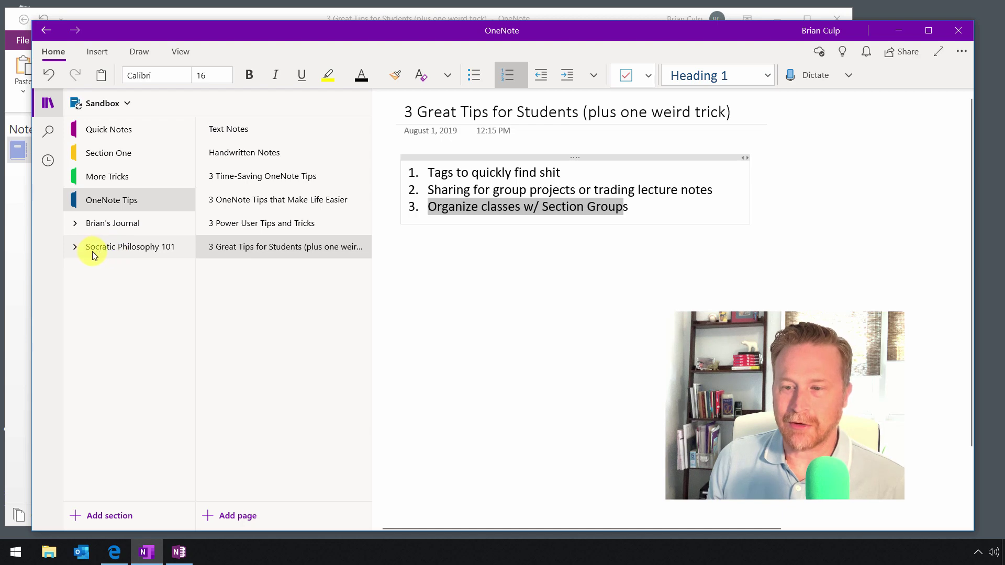
left_click(75, 248)
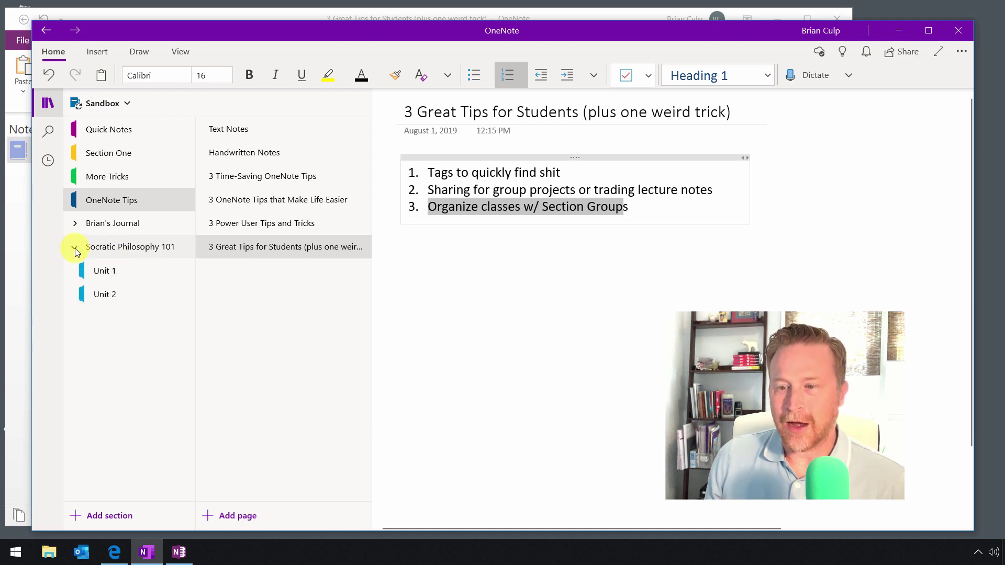
left_click(75, 250)
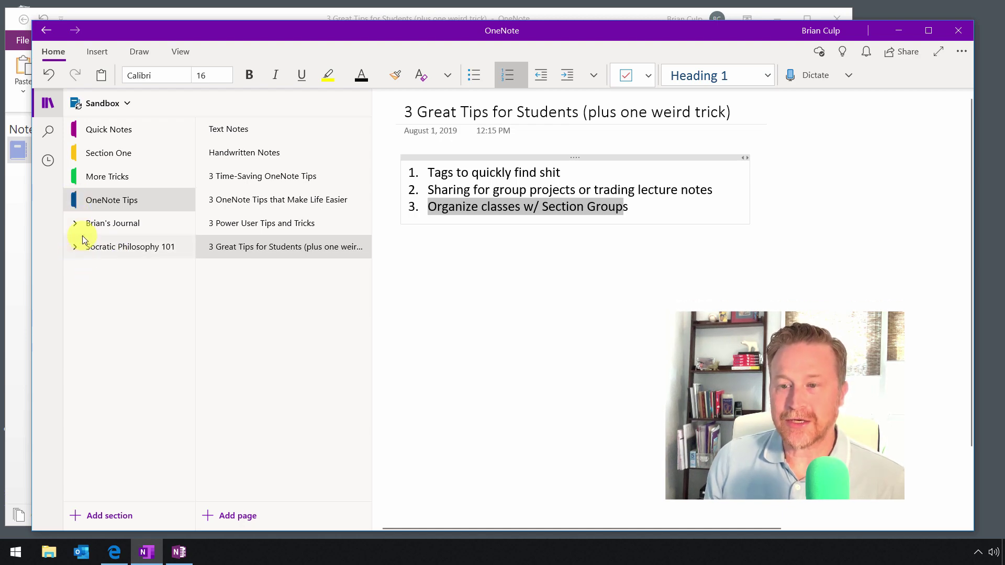
left_click(89, 202)
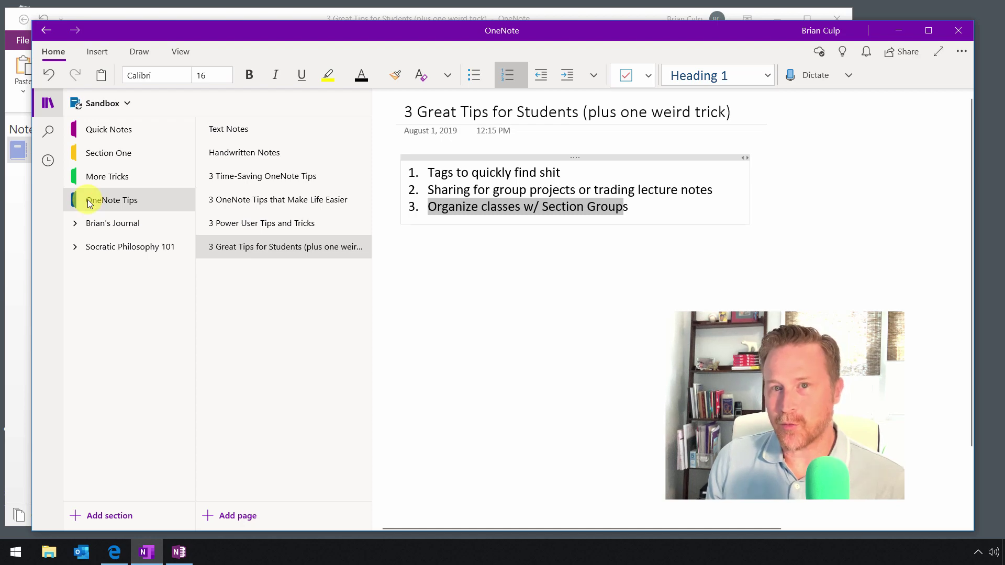
Drag the OneNote Tips section up so it sits right after Quick Notes.
mouse_move(89, 203)
left_mouse_down()
mouse_move(86, 173)
mouse_move(101, 153)
mouse_move(105, 202)
left_mouse_up()
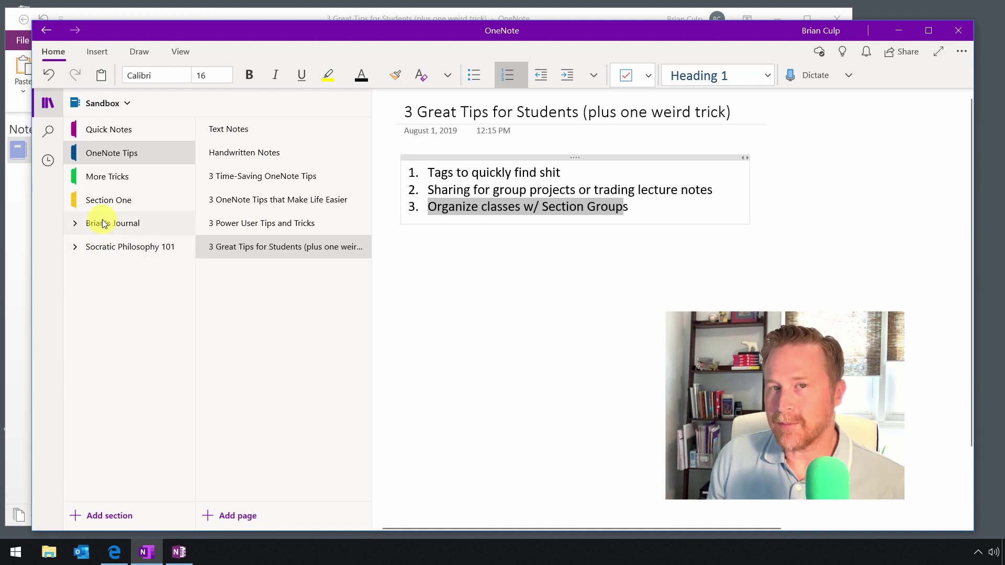
Rename the Socratic Philosophy 101 section group to '_Socratic Philosophy 101' with a leading underscore.
right_click(108, 249)
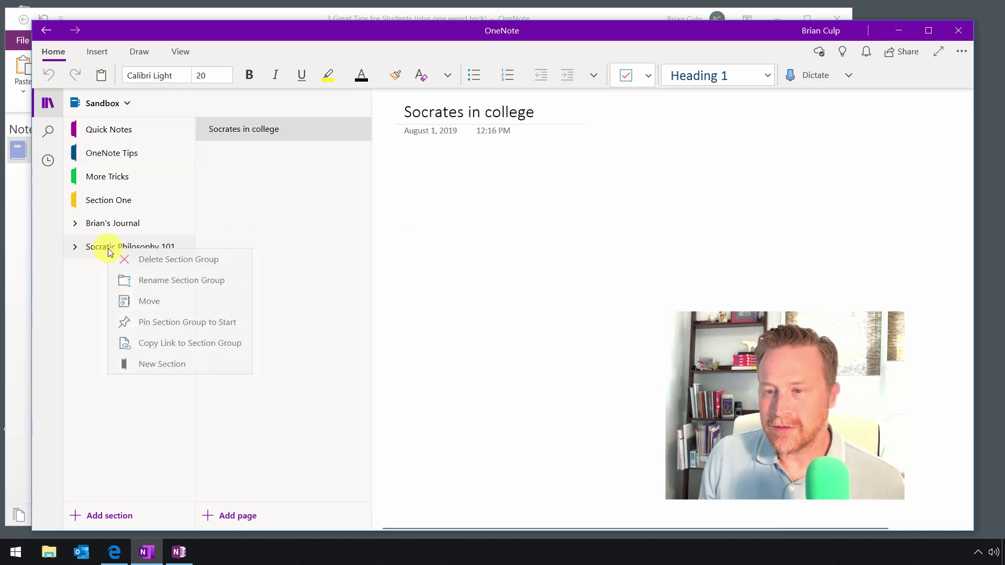
left_click(125, 281)
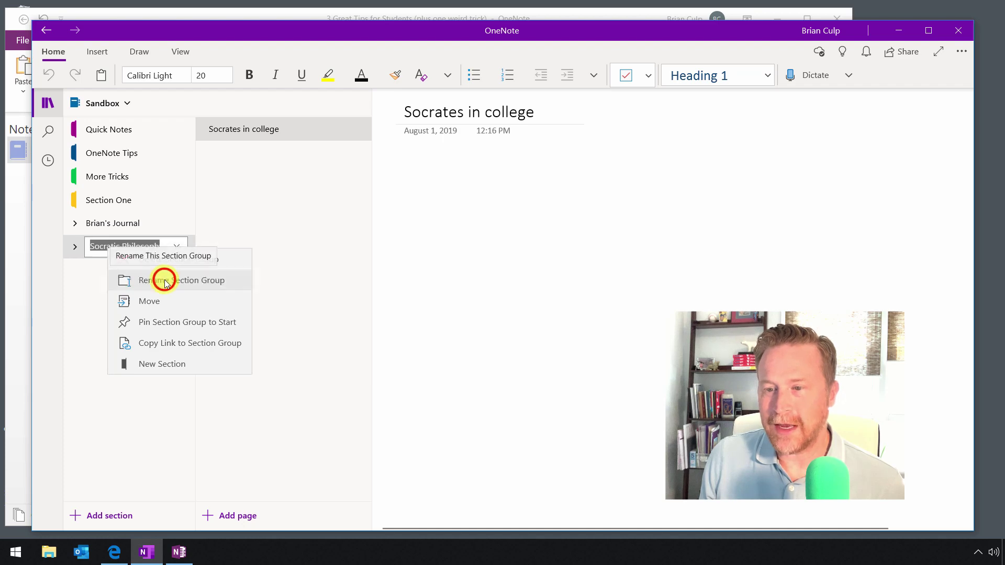
key("Home")
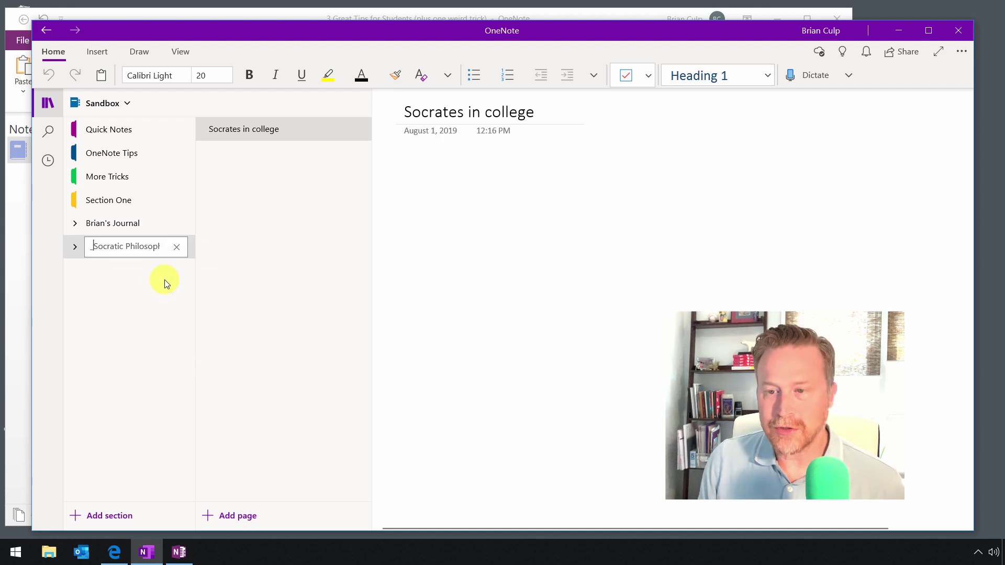
key("Return")
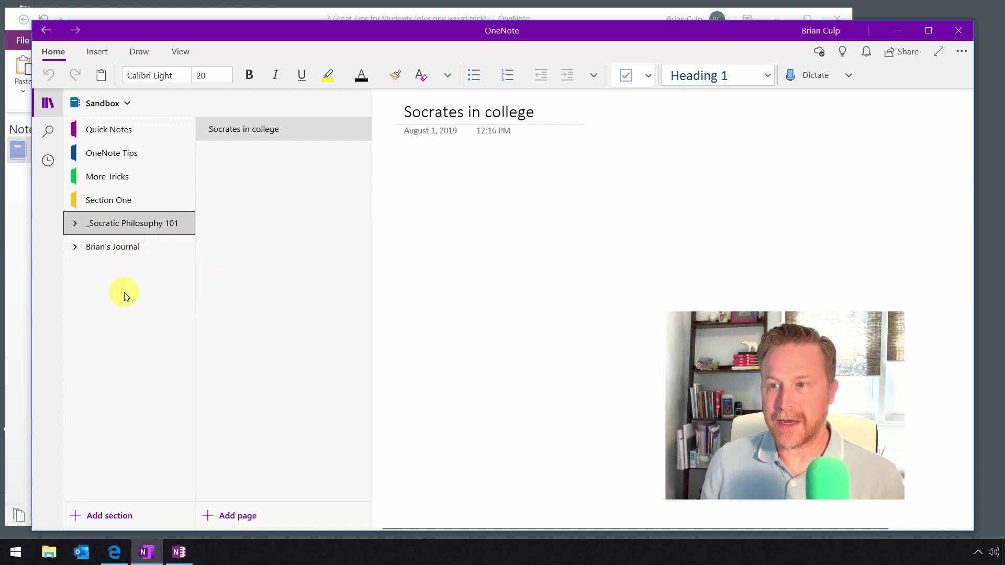
In OneNote 2016, close the Tags Summary pane and rename the group '_Socratic Philosophy 101'.
left_click(152, 14)
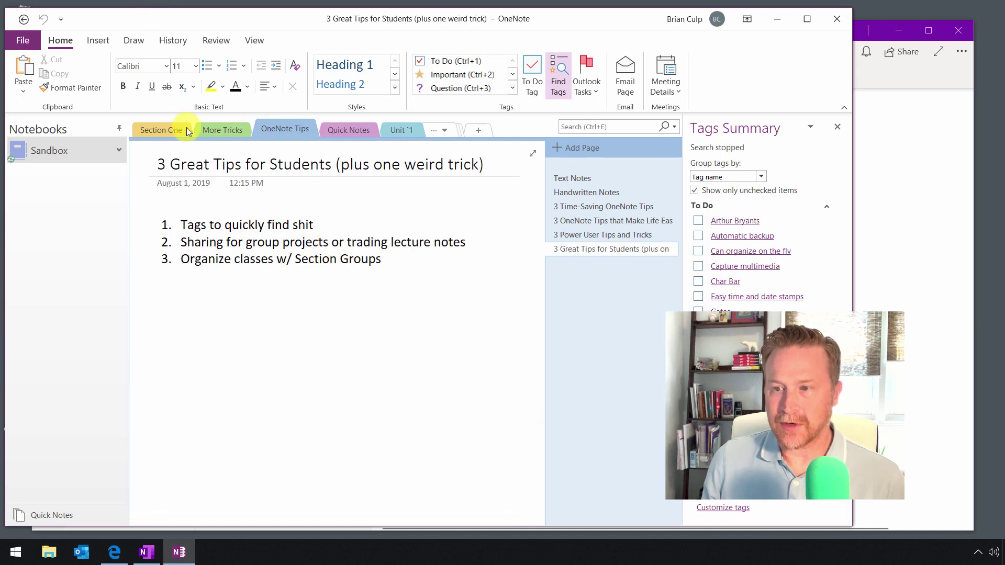
left_click(837, 127)
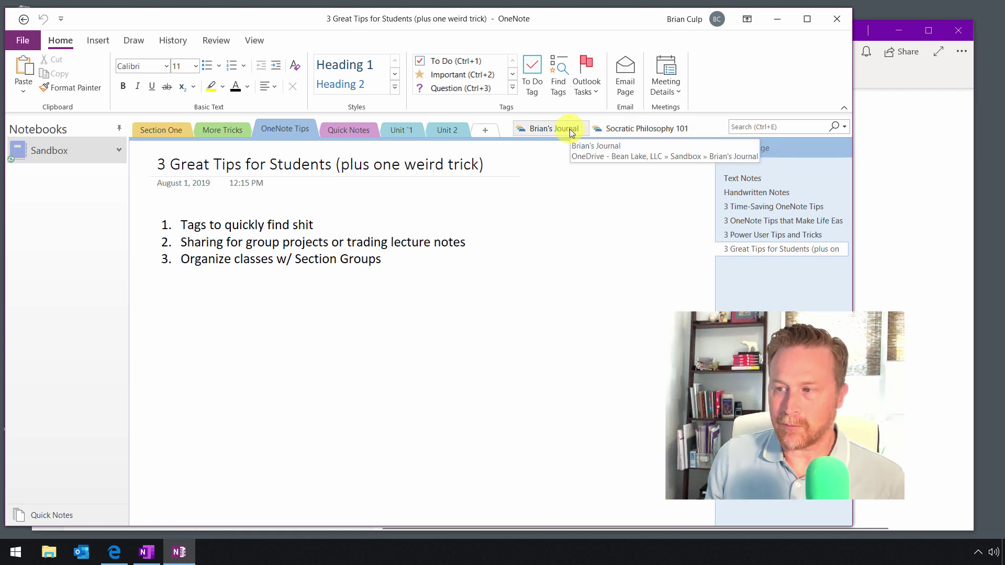
right_click(618, 130)
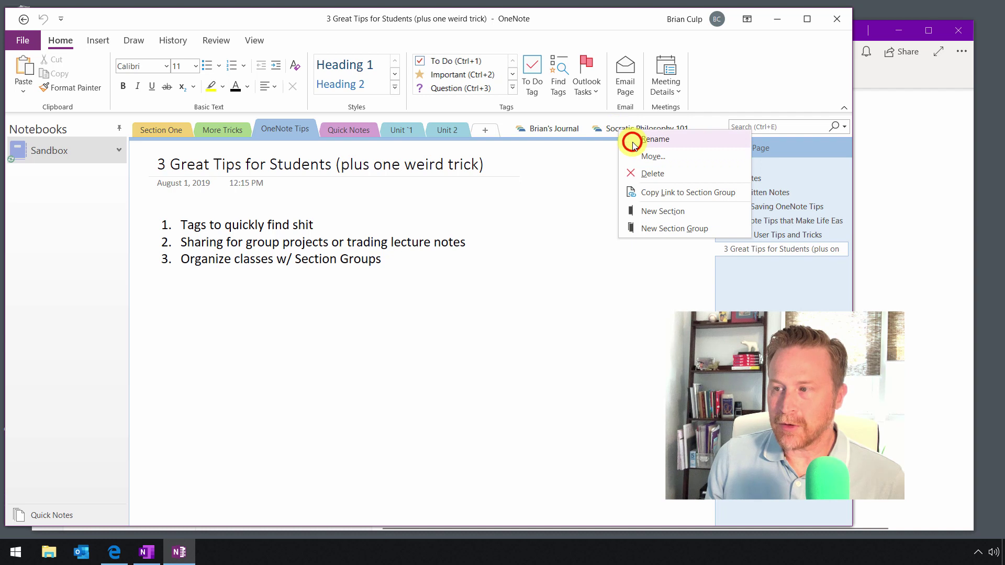
left_click(632, 143)
key("Home")
type("_")
key("Return")
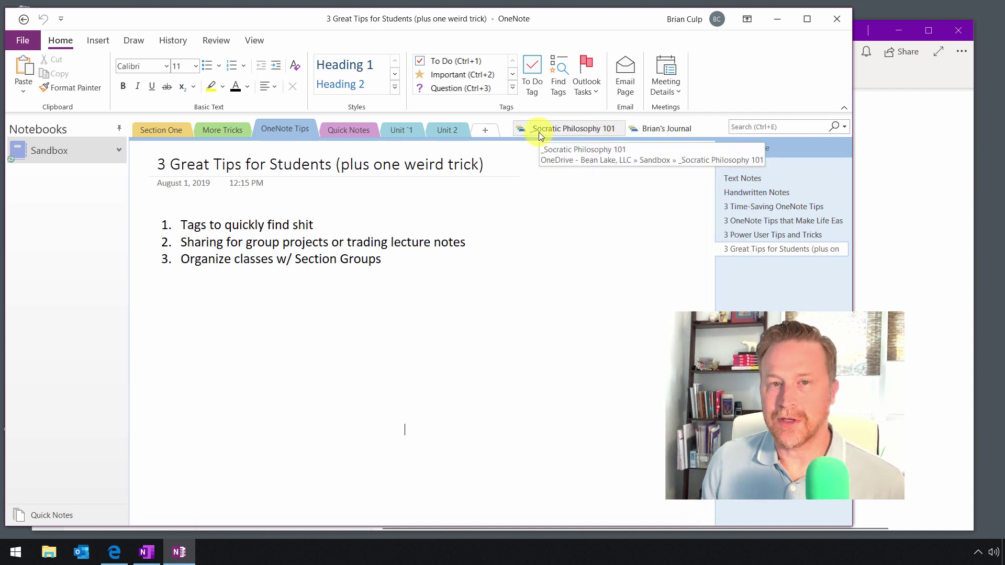